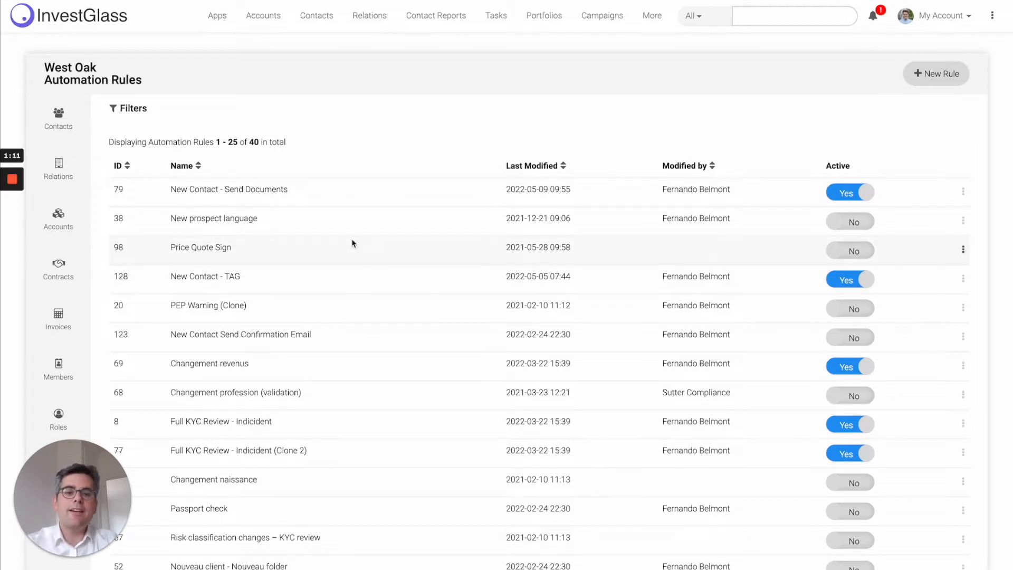
- Start a new automation rule and name it "PEP Check Sanction Red list"
{"action": "left_click", "coordinate": [933, 75]}
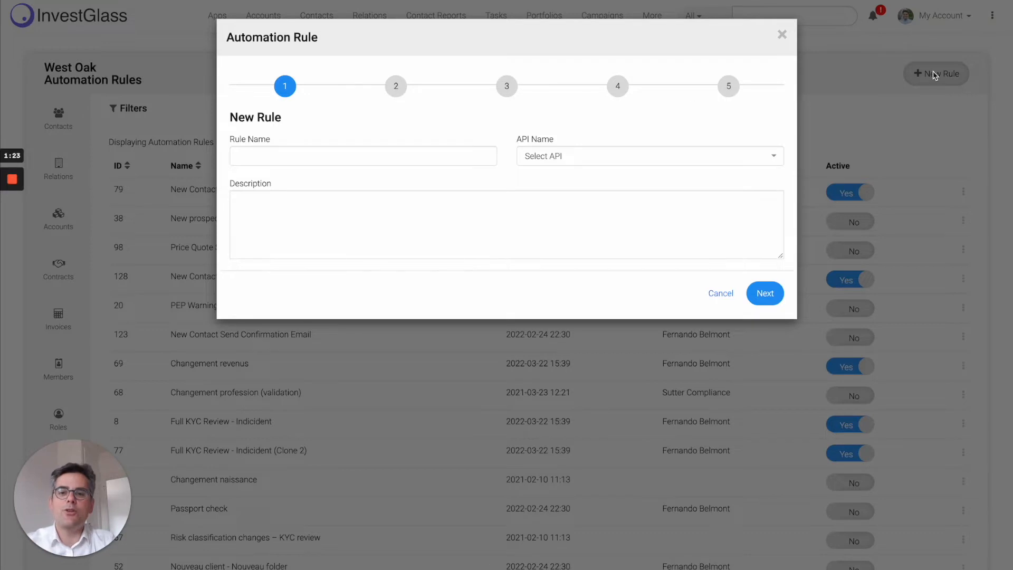
{"action": "left_click", "coordinate": [441, 152]}
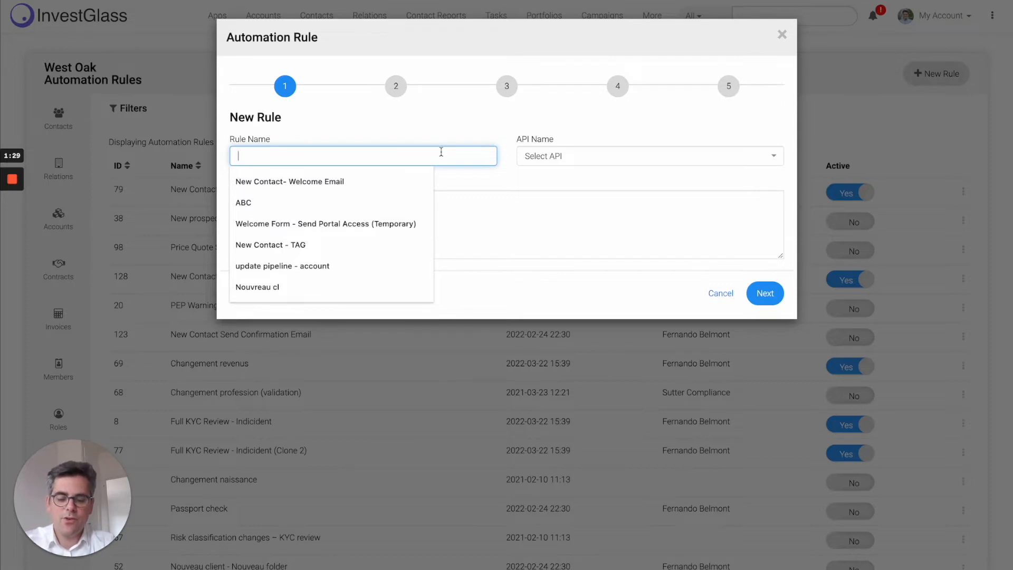
{"action": "type", "text": "PEP"}
{"action": "key", "text": "Down"}
{"action": "key", "text": "Return"}
{"action": "key", "text": "Tab"}
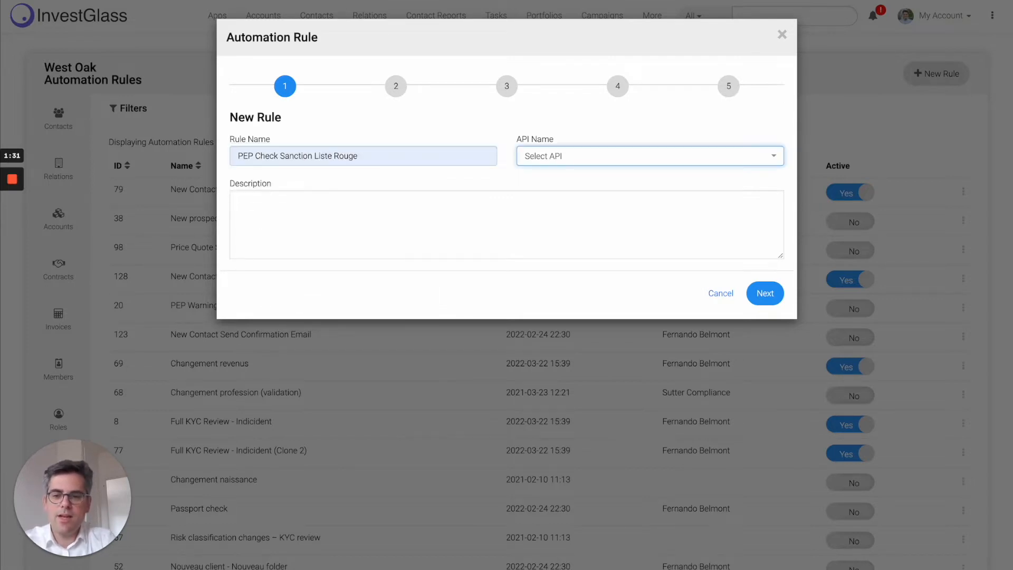
{"action": "left_click", "coordinate": [315, 153]}
{"action": "left_click_drag", "start_coordinate": [314, 153], "coordinate": [542, 169]}
{"action": "type", "text": "Red list"}
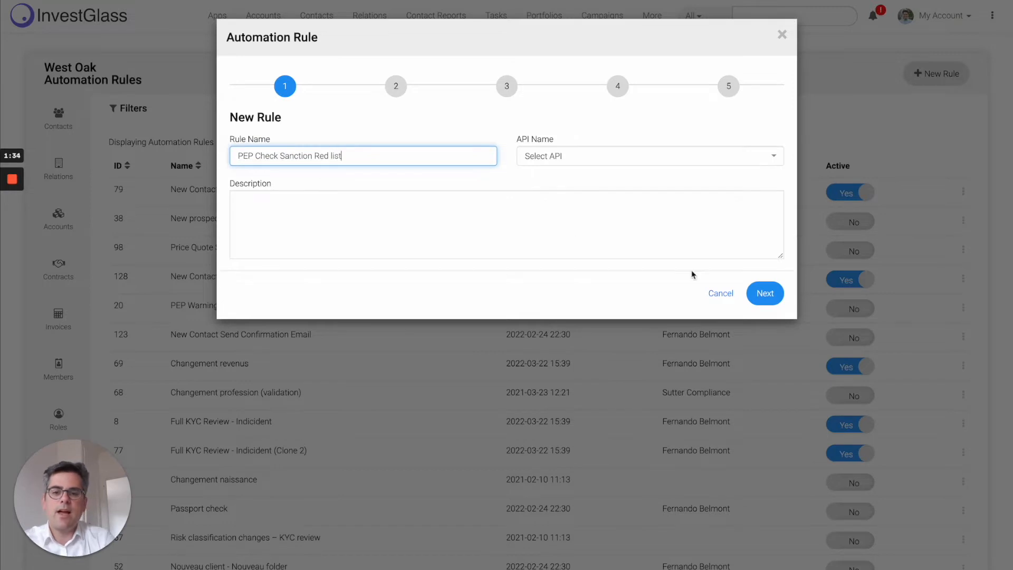
- Set the rule's API name to Contact and continue to the execution timing
{"action": "left_click", "coordinate": [687, 161]}
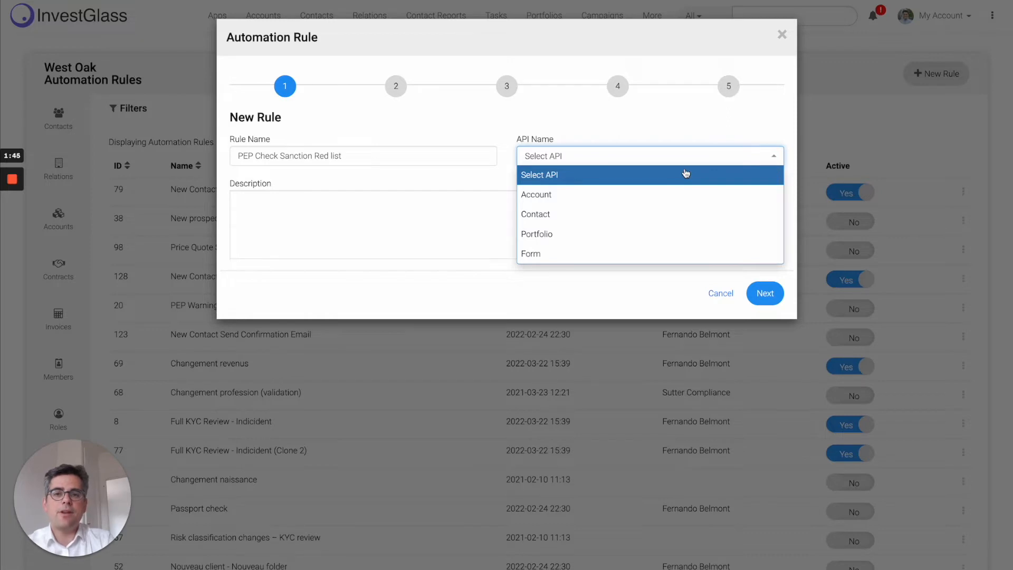
{"action": "left_click", "coordinate": [663, 216]}
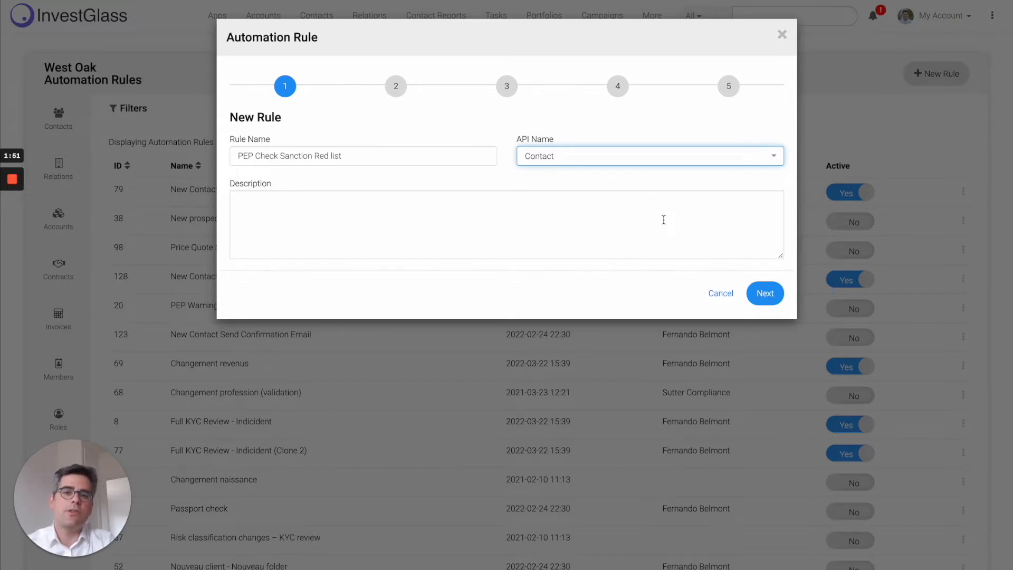
{"action": "left_click", "coordinate": [638, 229]}
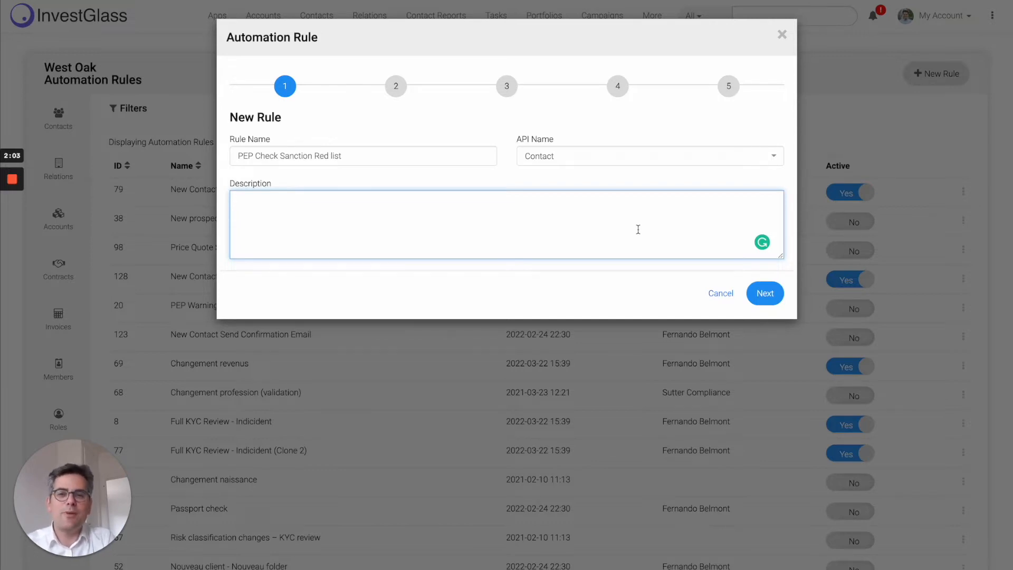
{"action": "left_click", "coordinate": [765, 293]}
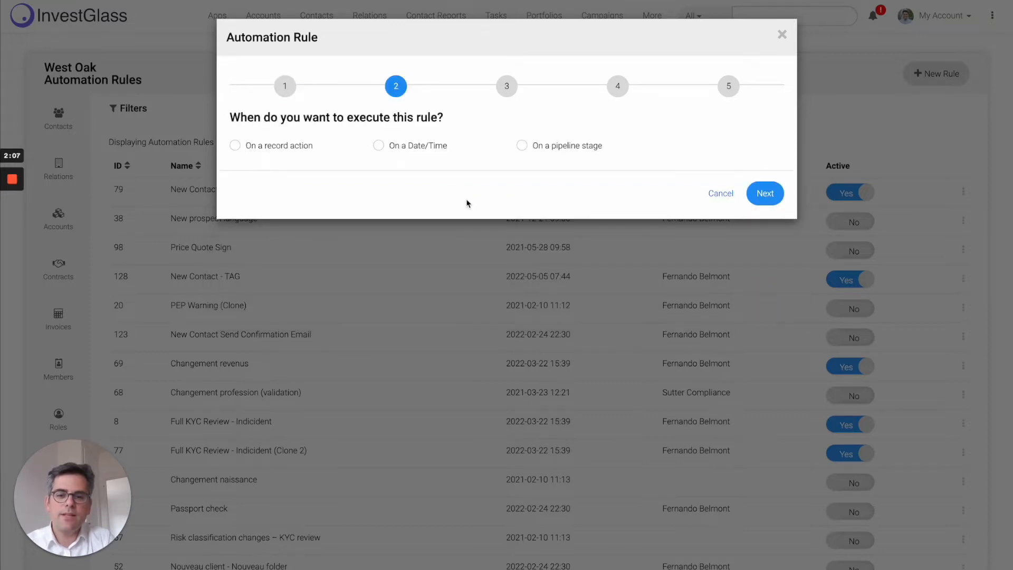
- Try the record action triggers Create, Create or Edit, Edit, and Field update with the Business Profile field
{"action": "left_click", "coordinate": [257, 153]}
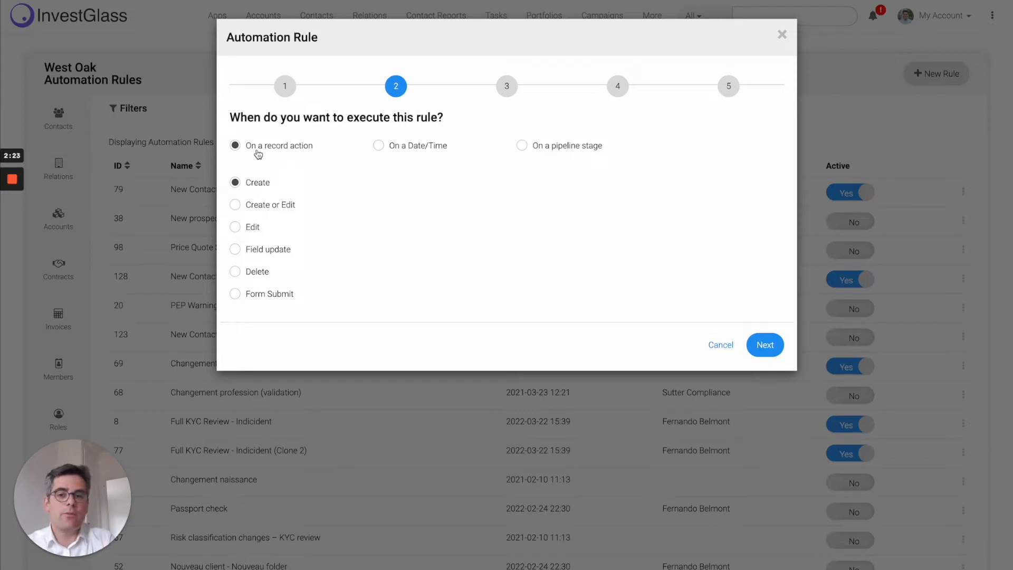
{"action": "left_click", "coordinate": [262, 205]}
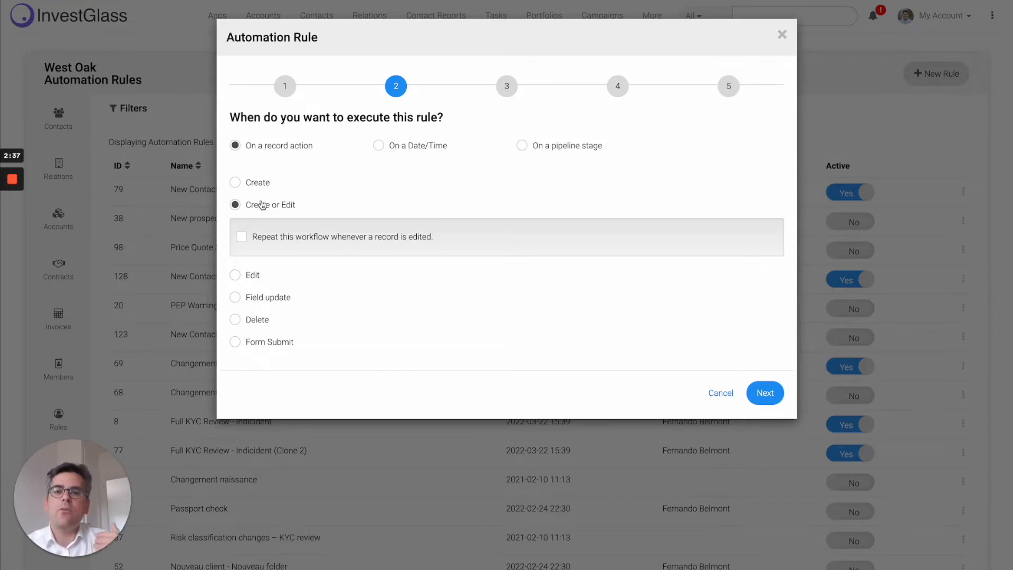
{"action": "left_click", "coordinate": [248, 277]}
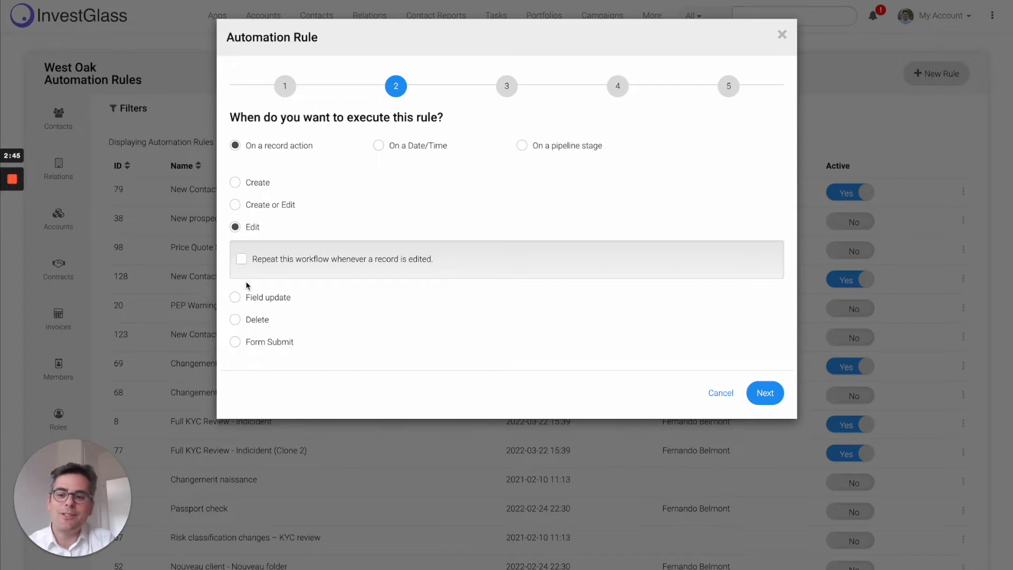
{"action": "left_click", "coordinate": [252, 297]}
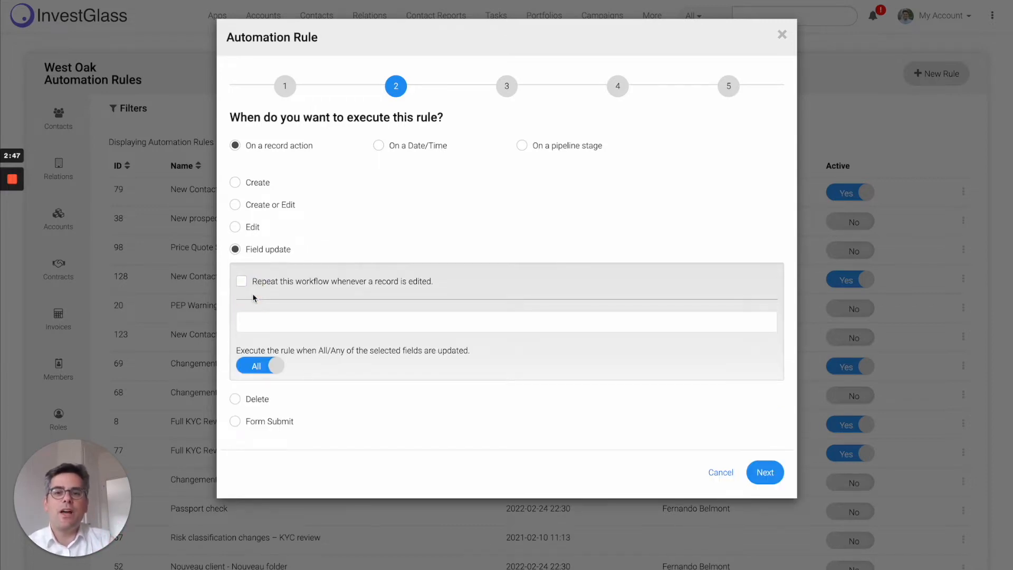
{"action": "left_click", "coordinate": [278, 322]}
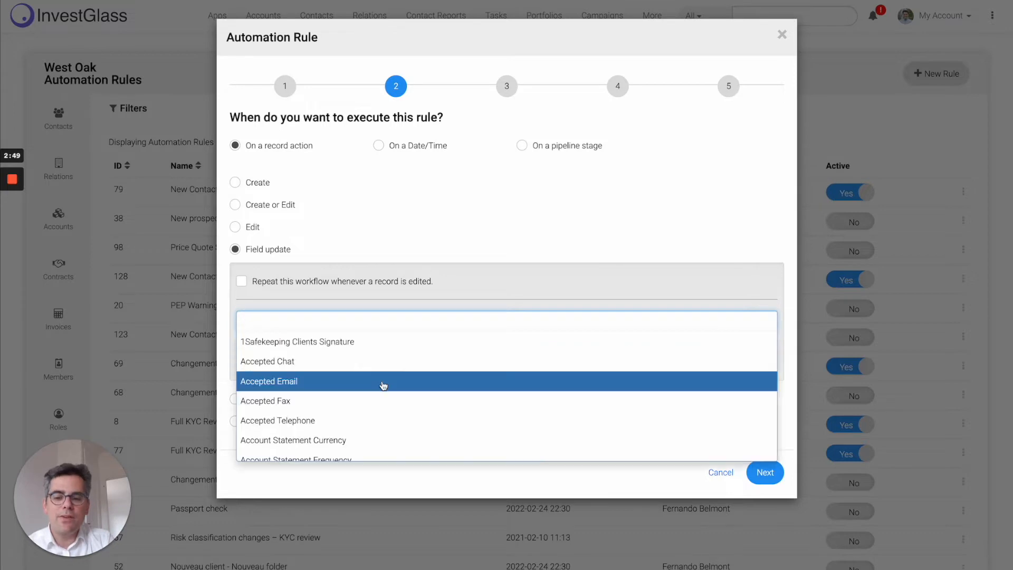
{"action": "scroll", "coordinate": [383, 386], "scroll_direction": "down", "scroll_amount": 5}
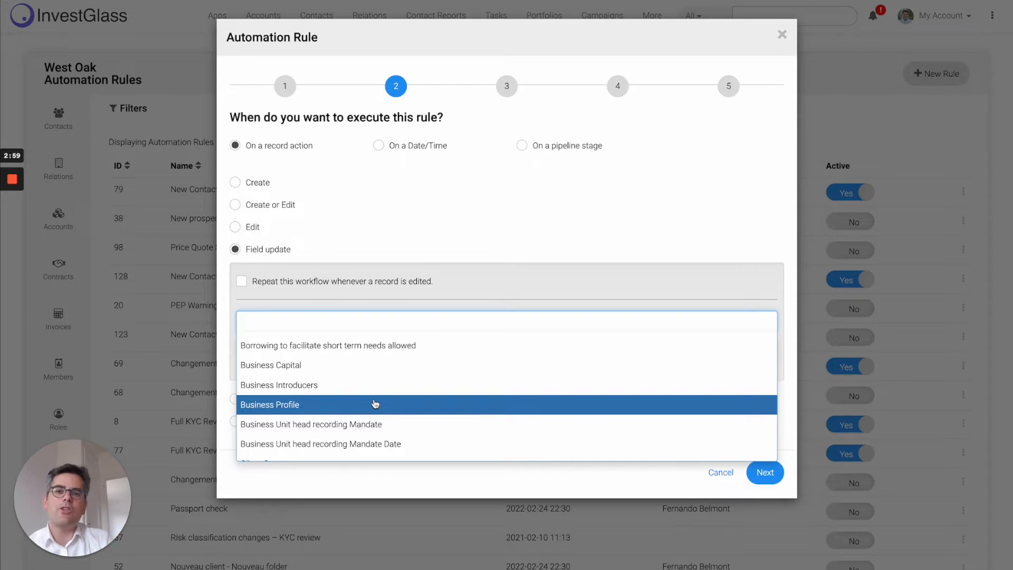
{"action": "left_click", "coordinate": [375, 405]}
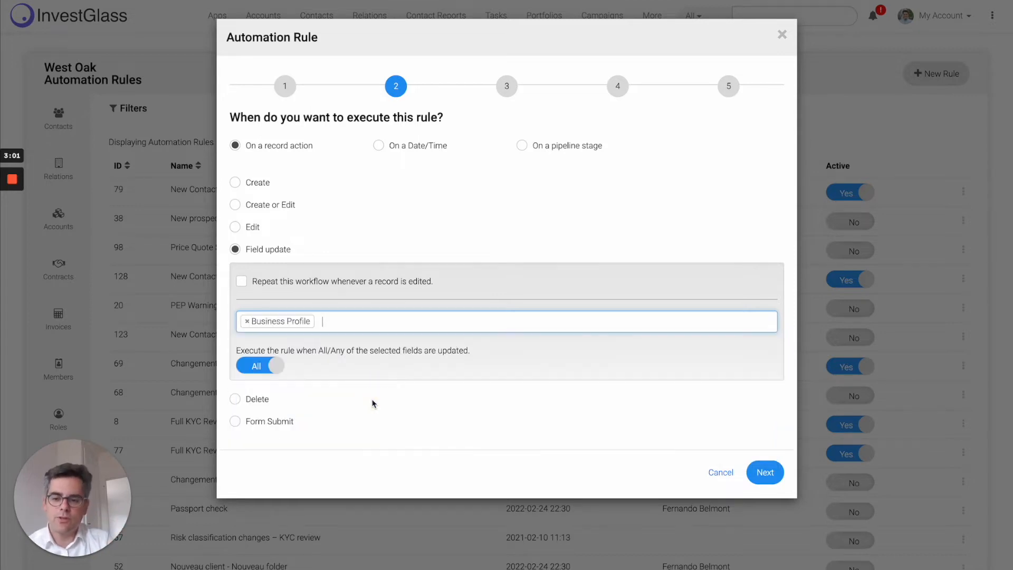
- Try the Delete trigger and the Form Submit trigger with the form "8125 Us Tax Status Declaration Form For Account Holder Individuals"
{"action": "left_click", "coordinate": [262, 400]}
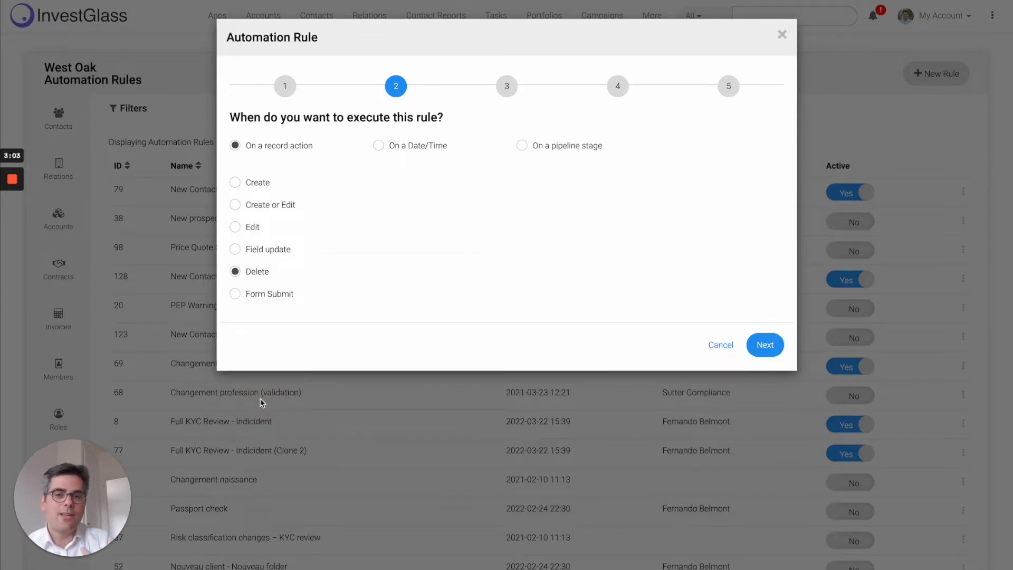
{"action": "left_click", "coordinate": [268, 294]}
{"action": "left_click", "coordinate": [278, 319]}
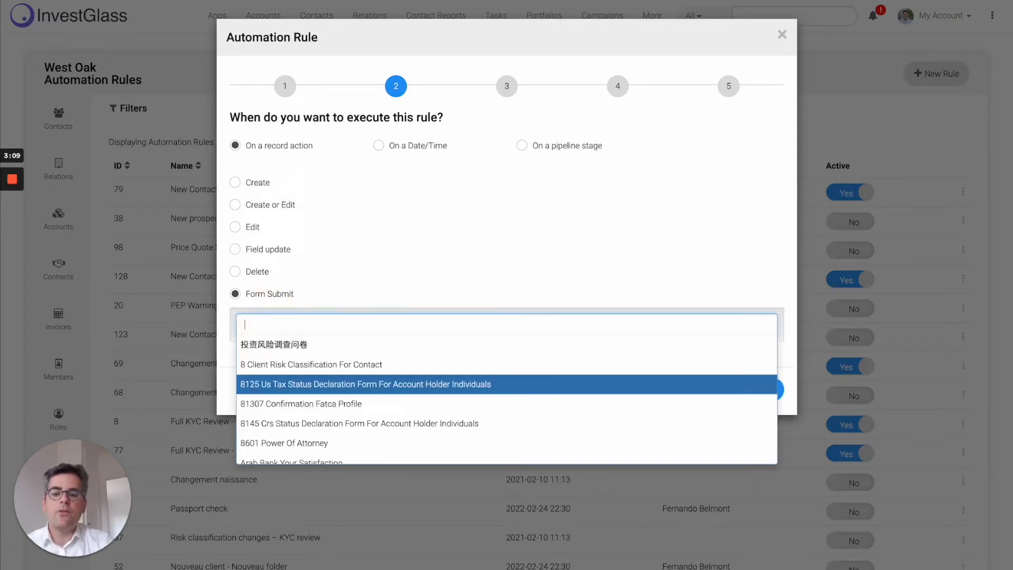
{"action": "left_click", "coordinate": [316, 383]}
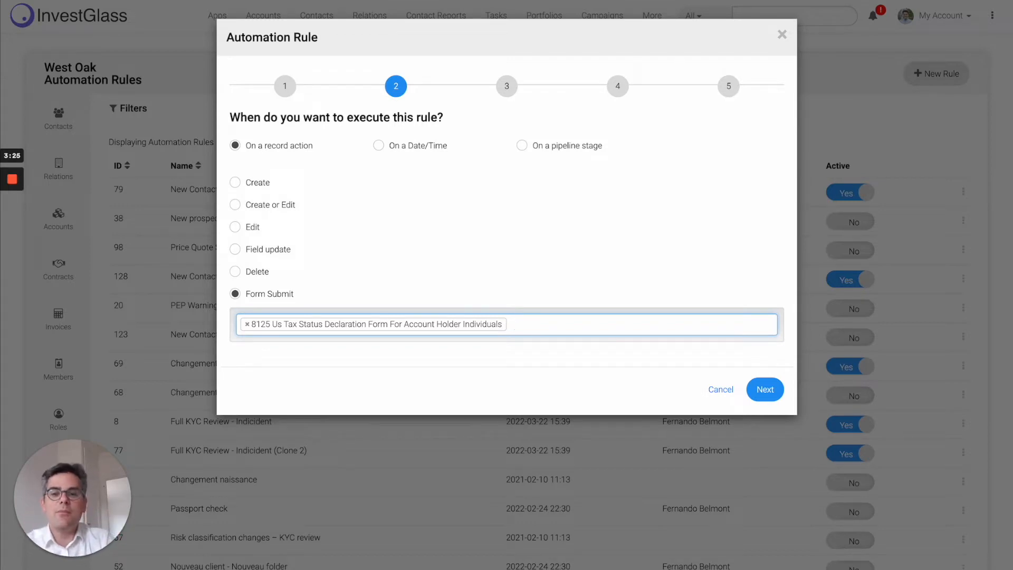
- Try a date/time trigger with an execution offset of 2 days and look through its unit, field and recurrence choices
{"action": "left_click", "coordinate": [378, 146]}
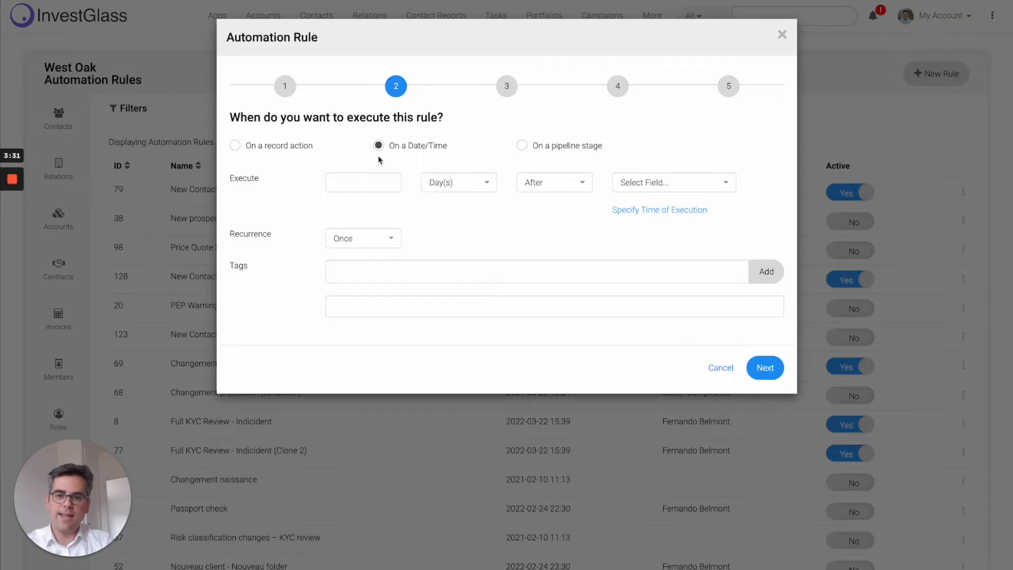
{"action": "left_click", "coordinate": [390, 186]}
{"action": "type", "text": "2"}
{"action": "left_click", "coordinate": [475, 193]}
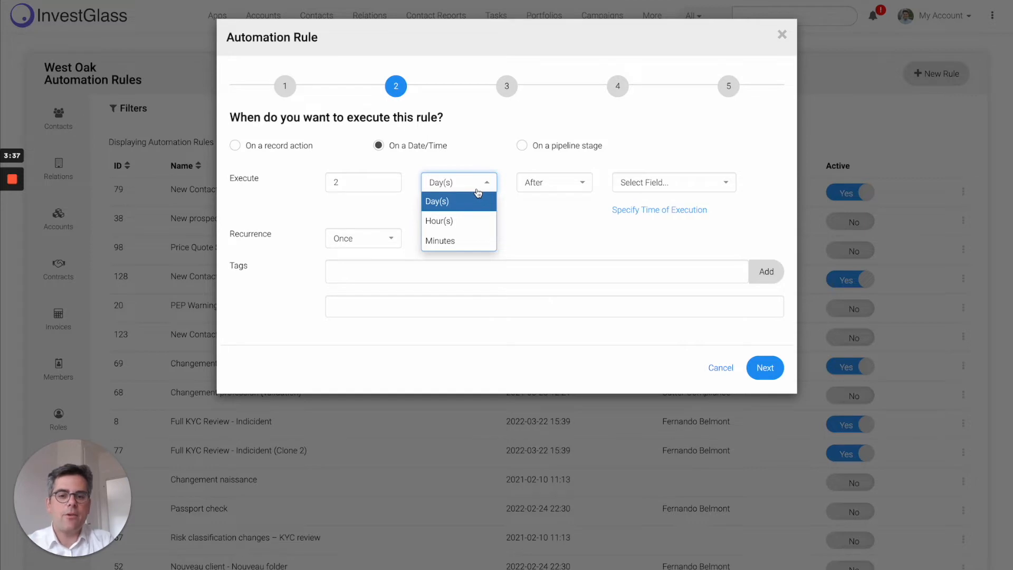
{"action": "left_click", "coordinate": [525, 186]}
{"action": "left_click", "coordinate": [630, 183]}
{"action": "left_click", "coordinate": [628, 184]}
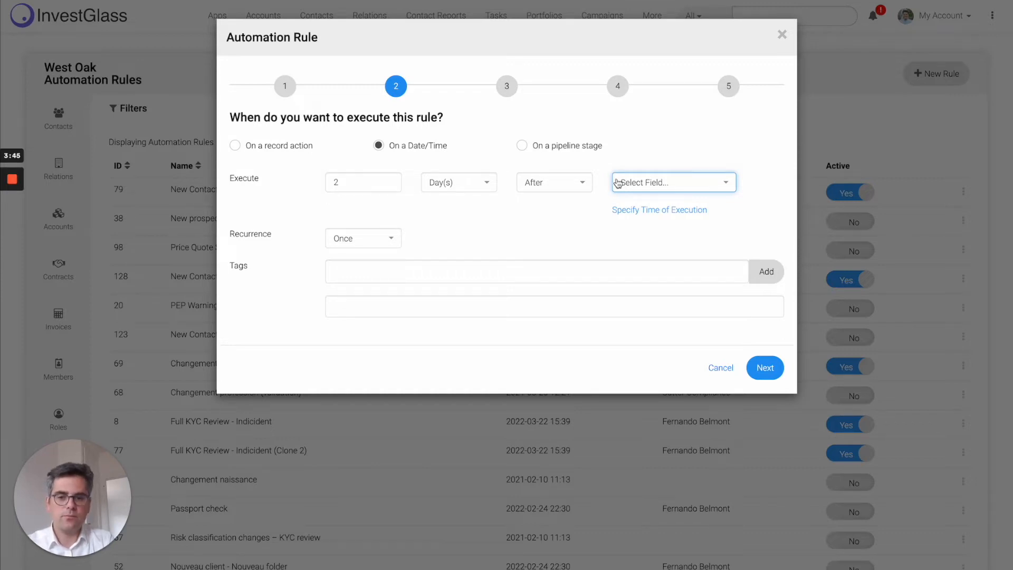
{"action": "left_click", "coordinate": [384, 230]}
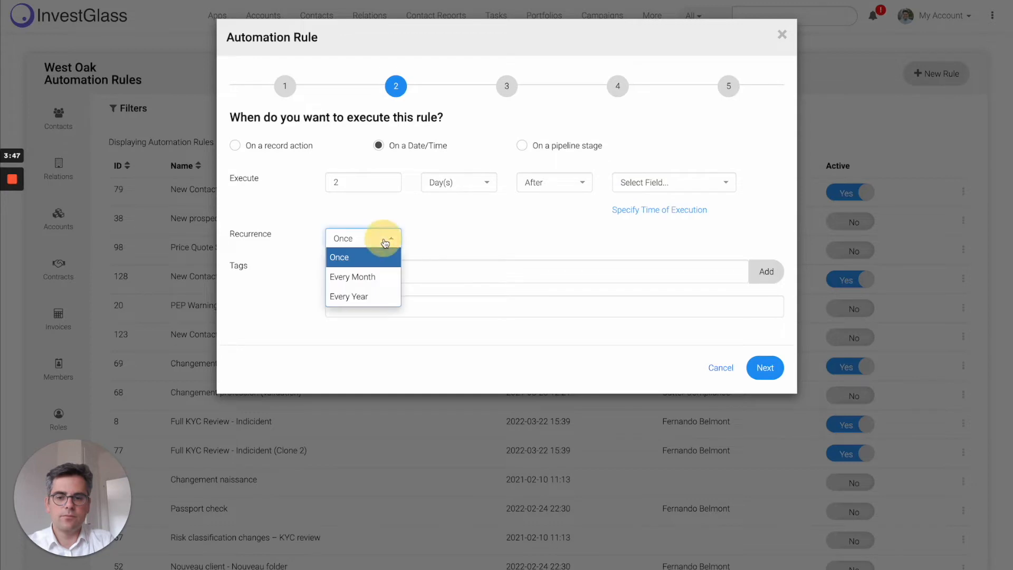
{"action": "left_click", "coordinate": [384, 235]}
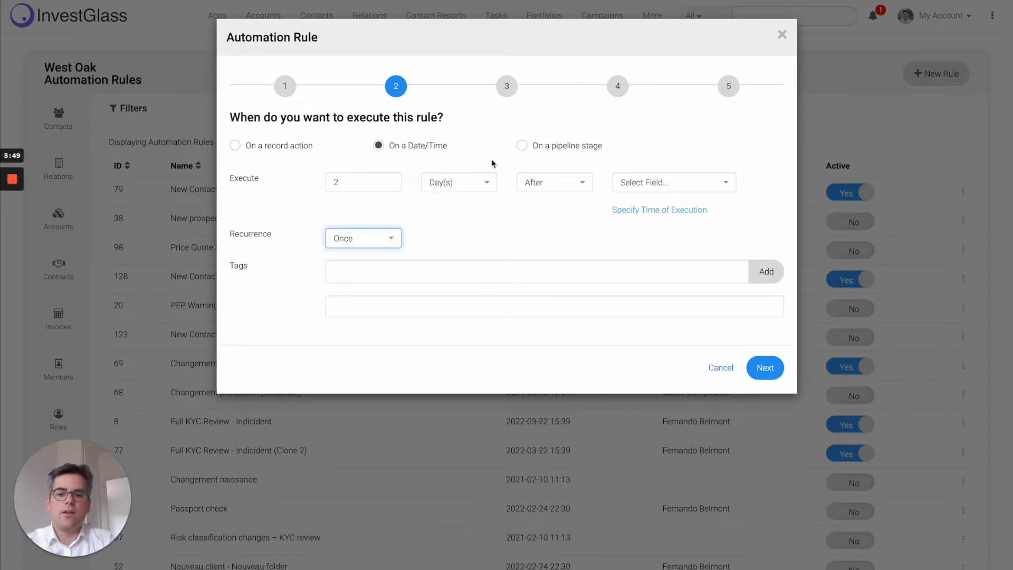
- Try a pipeline stage trigger using "1. Simple Sales Pipeline" and the Meeting stage
{"action": "left_click", "coordinate": [542, 146]}
{"action": "left_click", "coordinate": [368, 182]}
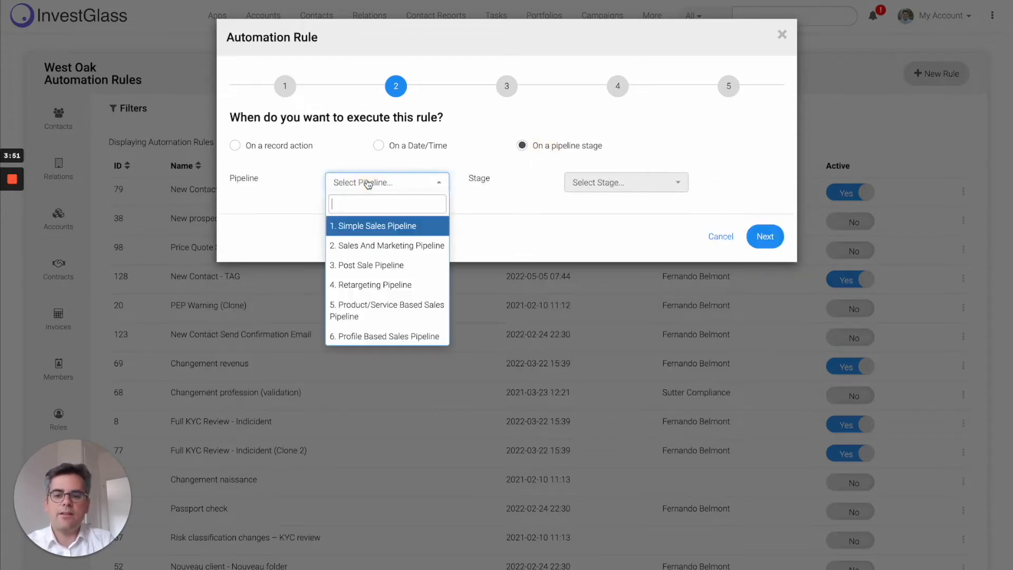
{"action": "left_click", "coordinate": [371, 228]}
{"action": "left_click", "coordinate": [620, 180]}
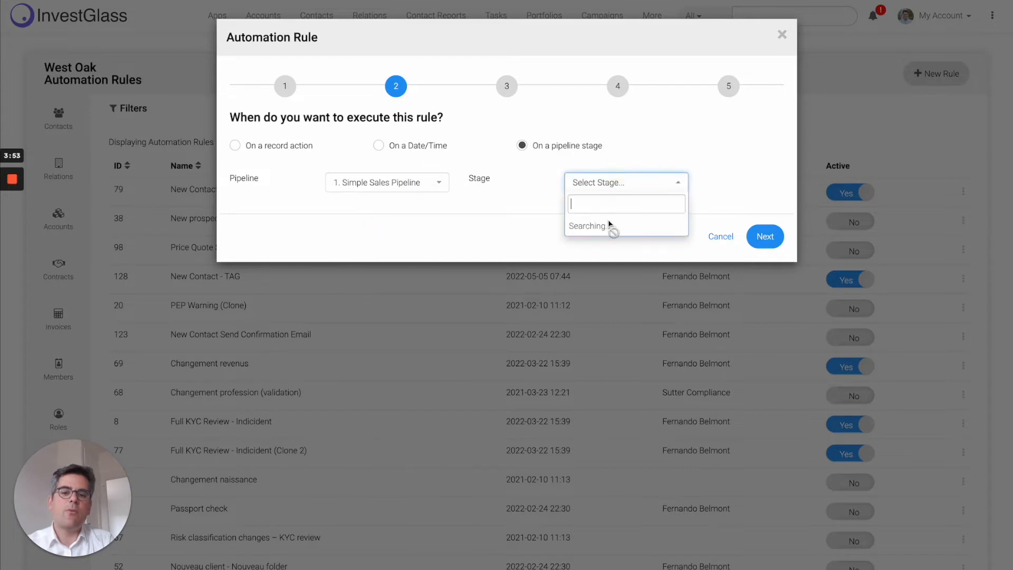
{"action": "left_click", "coordinate": [603, 220]}
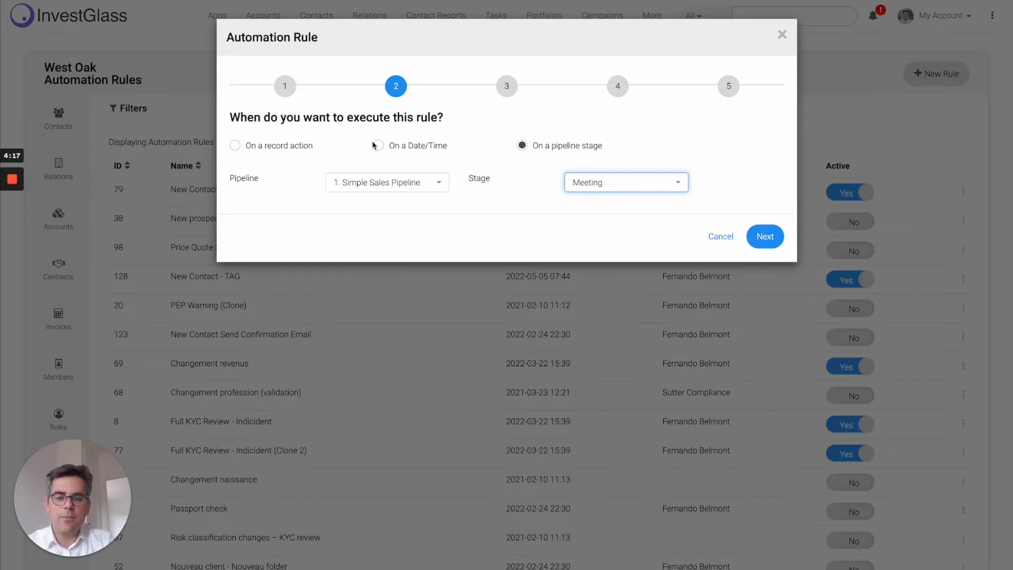
- Set the rule to execute on the record action Create and continue to the record conditions
{"action": "left_click", "coordinate": [299, 148]}
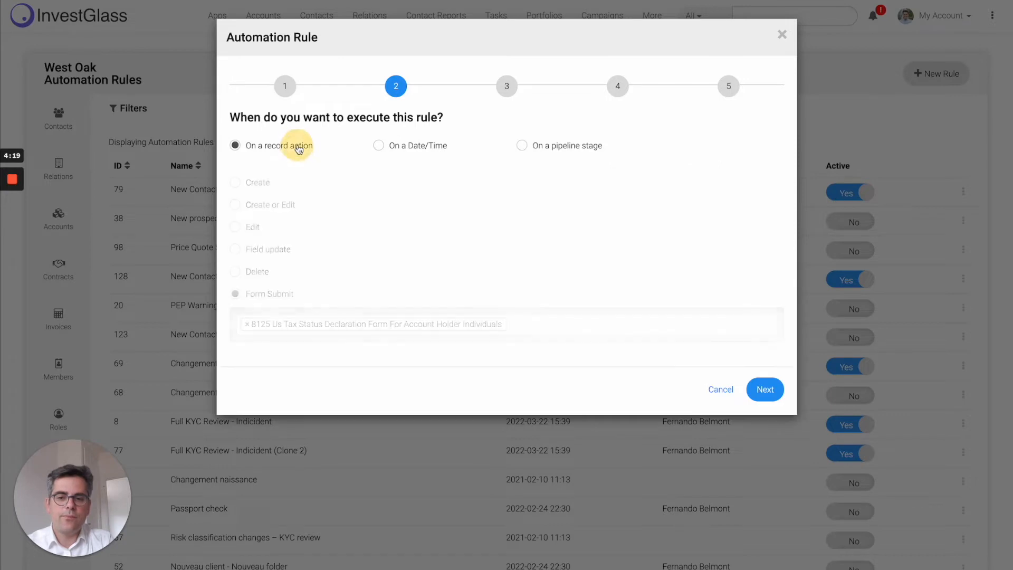
{"action": "left_click", "coordinate": [253, 184]}
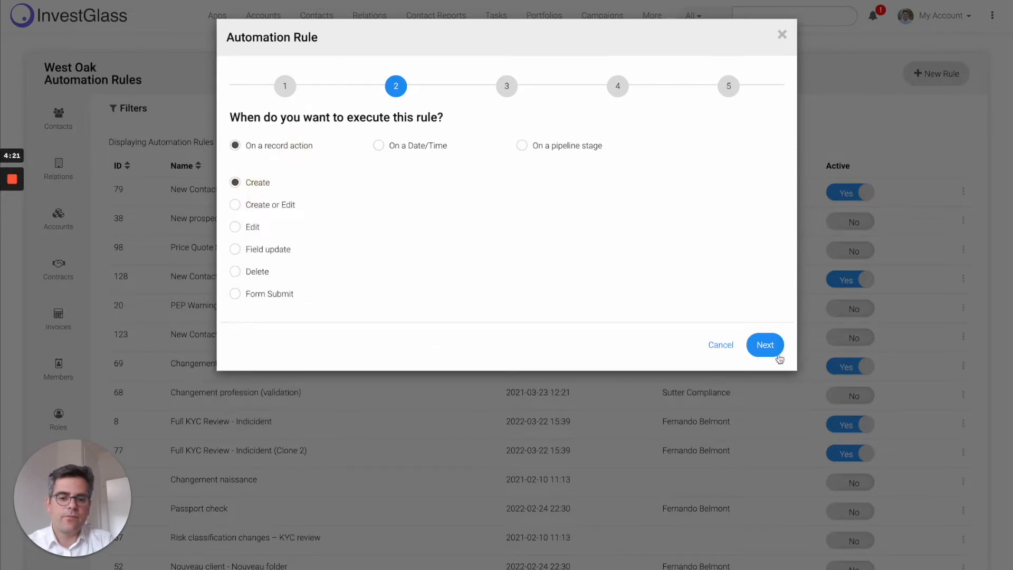
{"action": "left_click", "coordinate": [765, 345]}
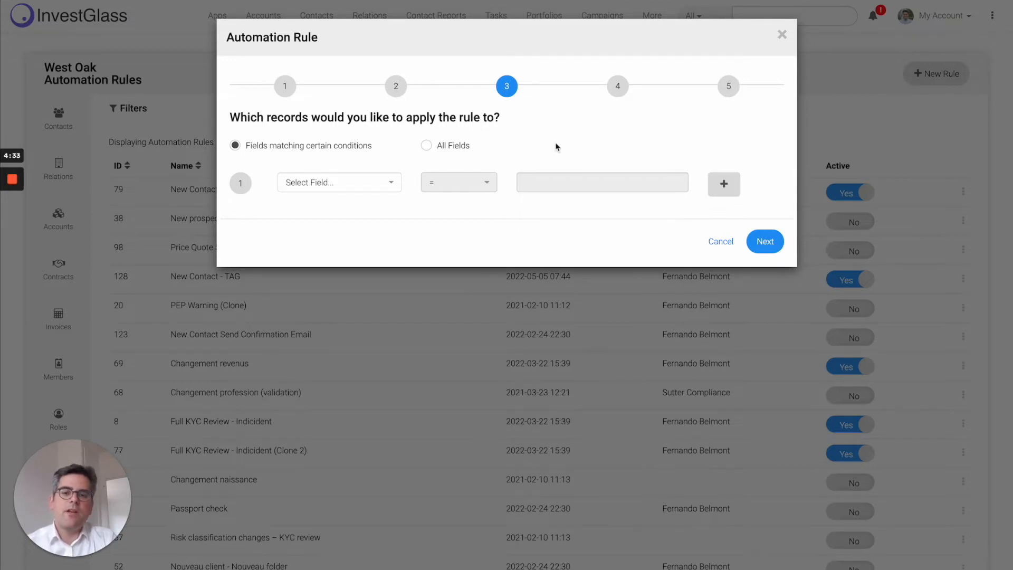
- Apply the rule to All Fields and choose Send Message as its method
{"action": "left_click", "coordinate": [428, 145]}
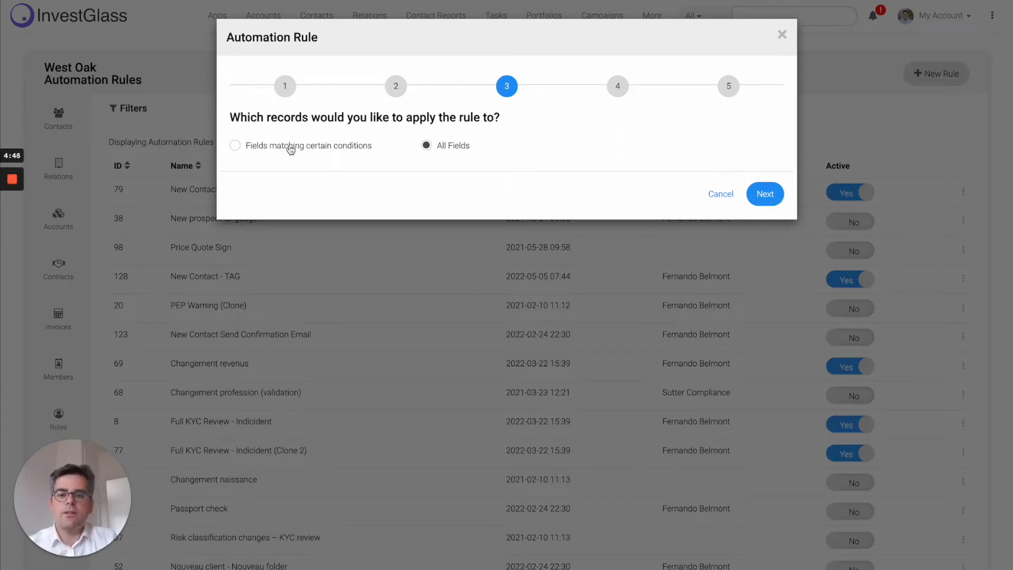
{"action": "left_click", "coordinate": [760, 194]}
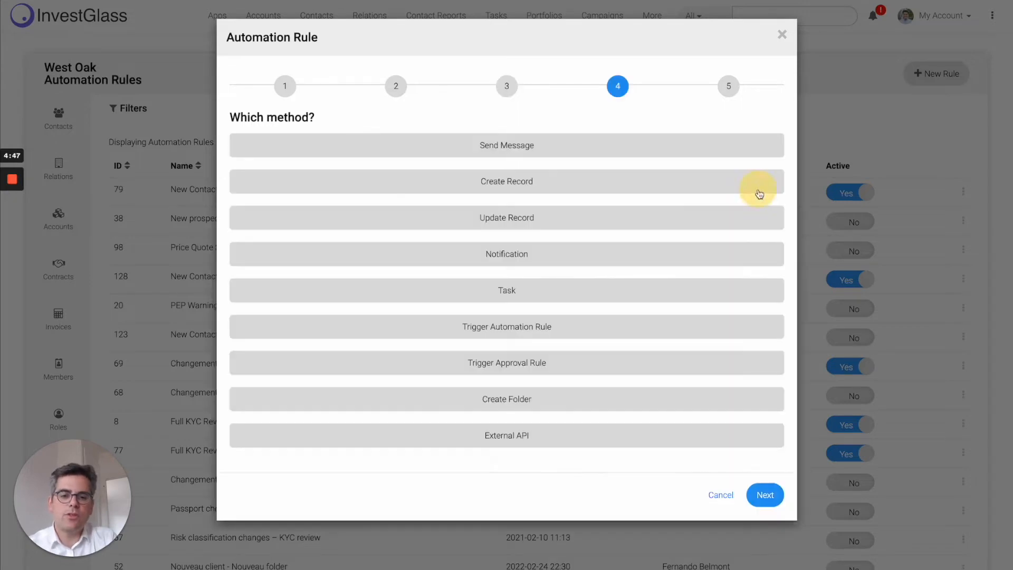
{"action": "left_click", "coordinate": [748, 154]}
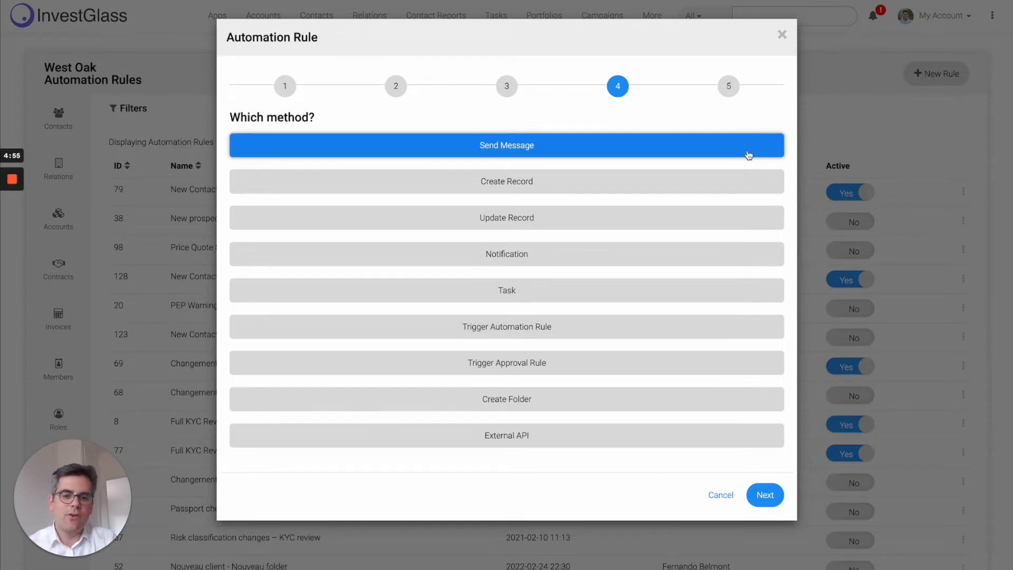
{"action": "left_click", "coordinate": [765, 495]}
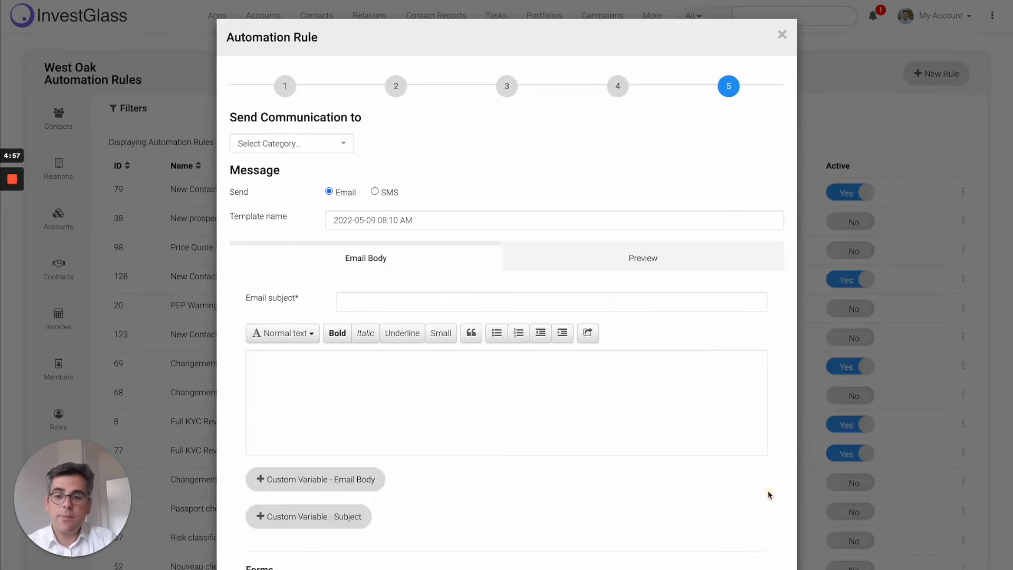
- Set the category that receives the rule's communication to Contact
{"action": "left_click", "coordinate": [264, 147]}
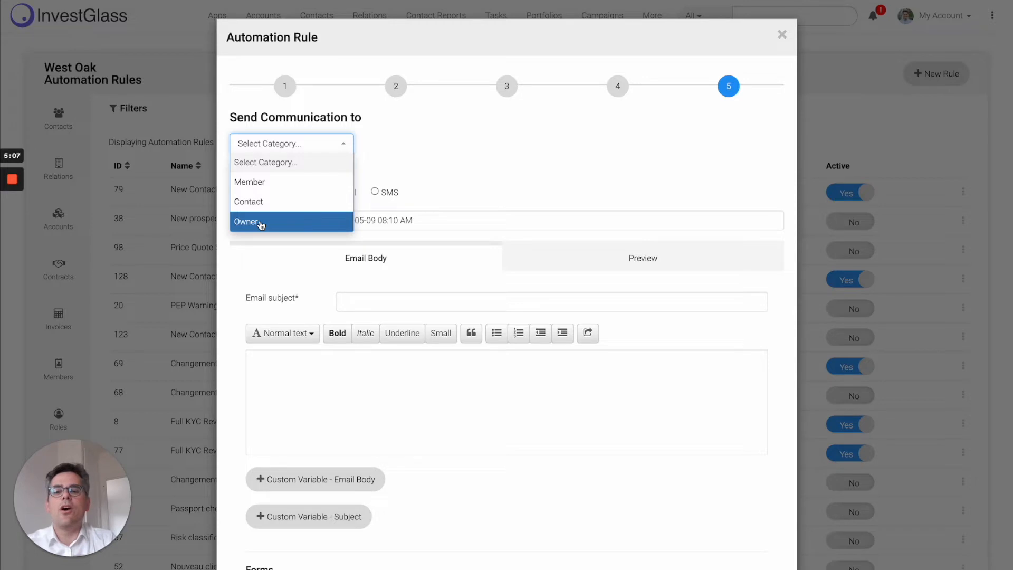
{"action": "left_click", "coordinate": [319, 201]}
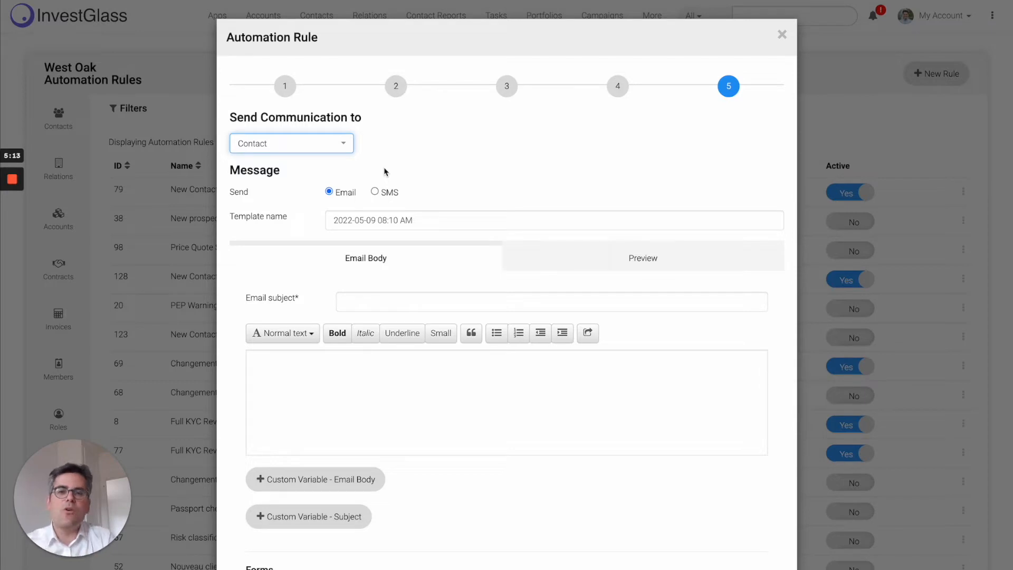
- Switch the message channel to SMS to examine its form, and return the channel to Email
{"action": "left_click", "coordinate": [375, 192]}
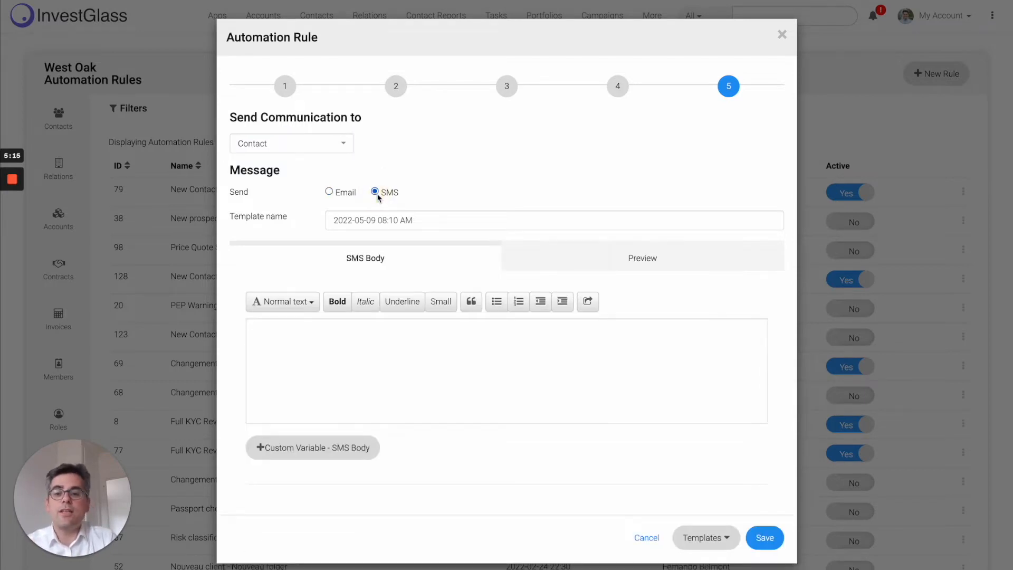
{"action": "left_click", "coordinate": [329, 192]}
{"action": "scroll", "coordinate": [331, 290], "scroll_direction": "down", "scroll_amount": 3}
{"action": "scroll", "coordinate": [330, 286], "scroll_direction": "down", "scroll_amount": 1}
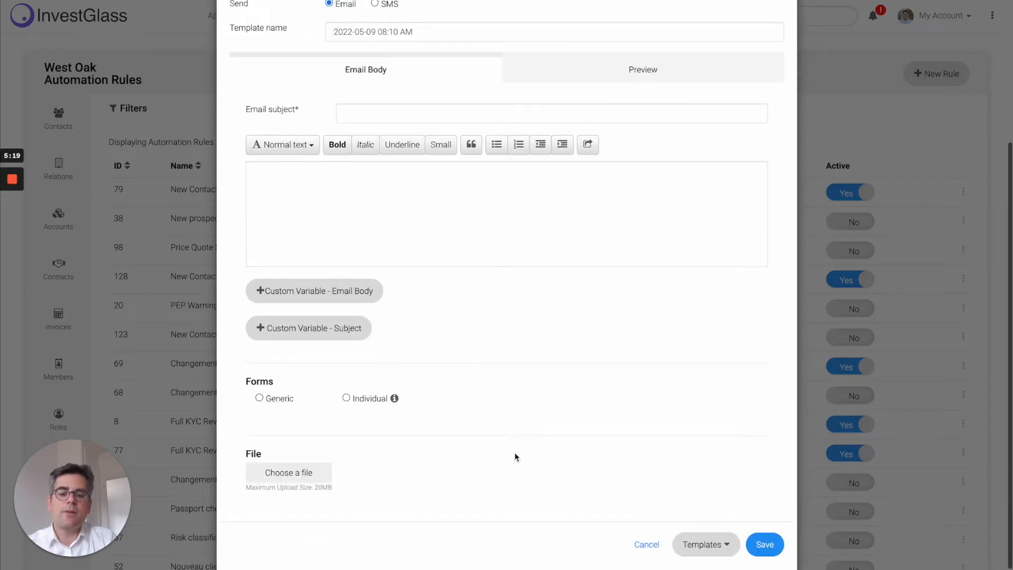
{"action": "left_click", "coordinate": [701, 544]}
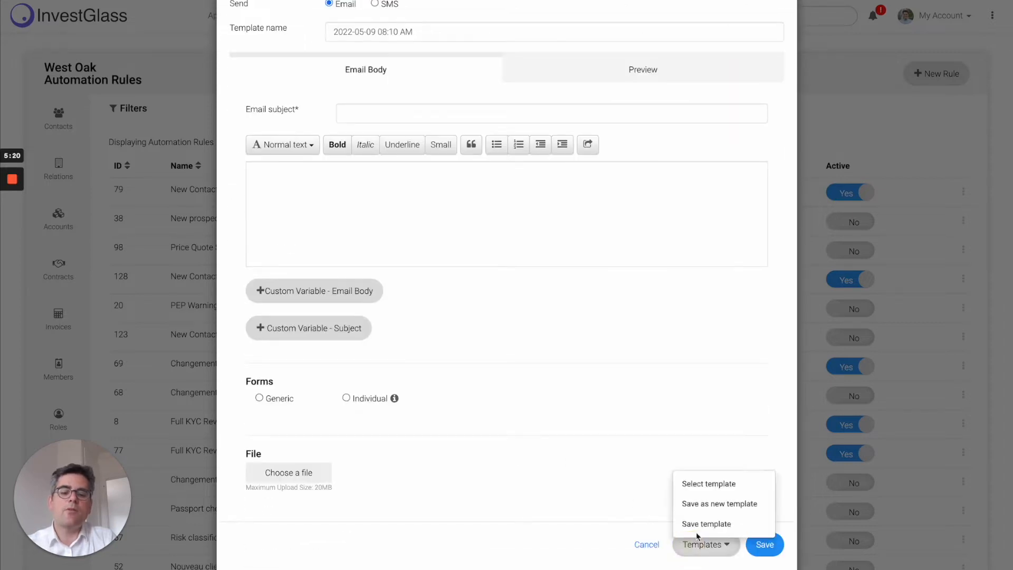
{"action": "left_click", "coordinate": [718, 491]}
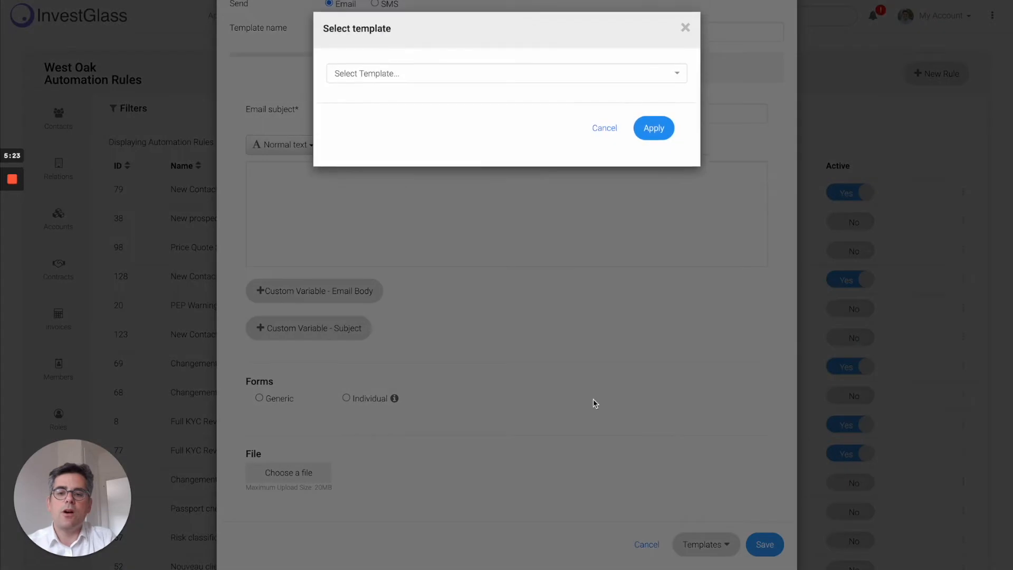
{"action": "left_click", "coordinate": [352, 82]}
{"action": "left_click", "coordinate": [352, 80]}
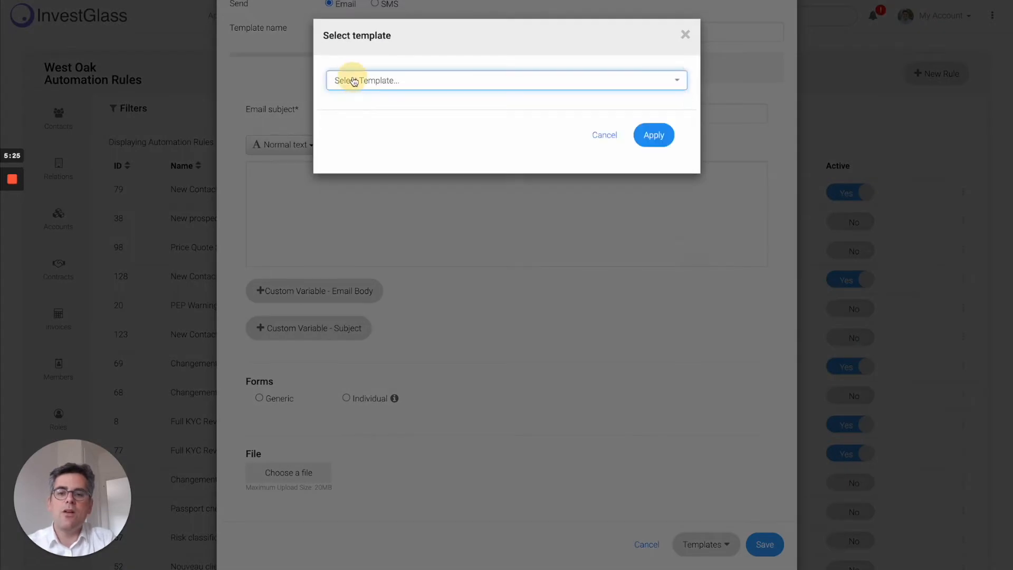
{"action": "left_click", "coordinate": [685, 35]}
- Start the email body with "Dear" followed by a custom variable mapped to Contact - First Name
{"action": "left_click", "coordinate": [339, 244]}
{"action": "type", "text": "Dear"}
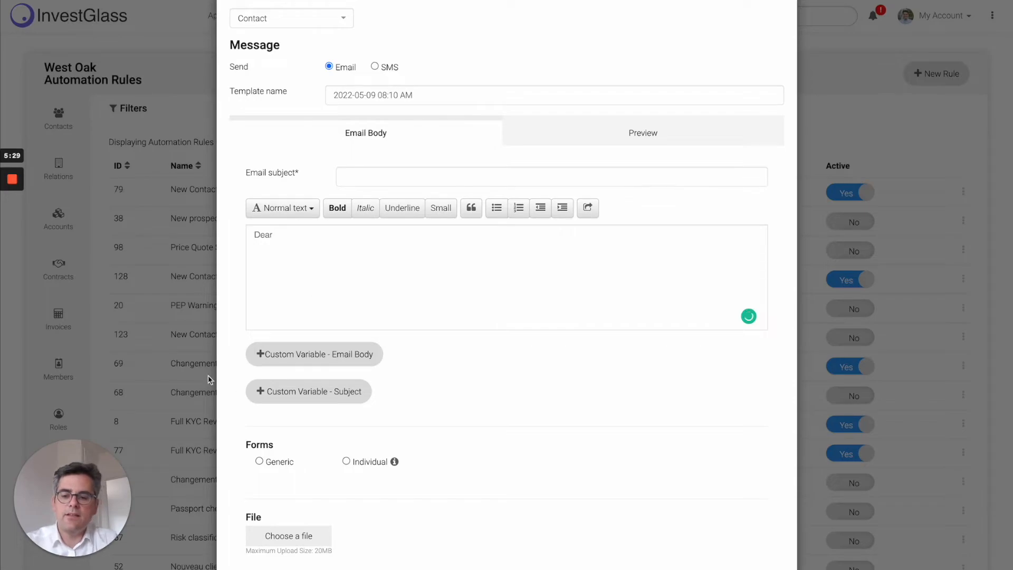
{"action": "left_click", "coordinate": [328, 352]}
{"action": "left_click", "coordinate": [543, 389]}
{"action": "type", "text": "first"}
{"action": "key", "text": "Return"}
- Complete the unbulleted greeting with a comma and add four placeholder lines, each containing "x"
{"action": "left_click", "coordinate": [496, 206]}
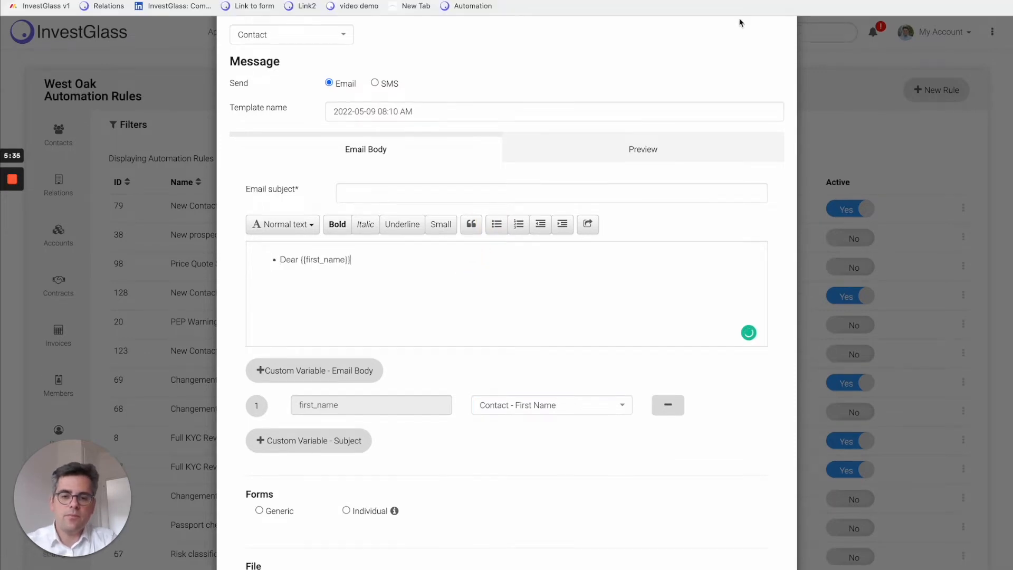
{"action": "left_click", "coordinate": [497, 224]}
{"action": "left_click", "coordinate": [467, 241]}
{"action": "type", "text": ", x x x x"}
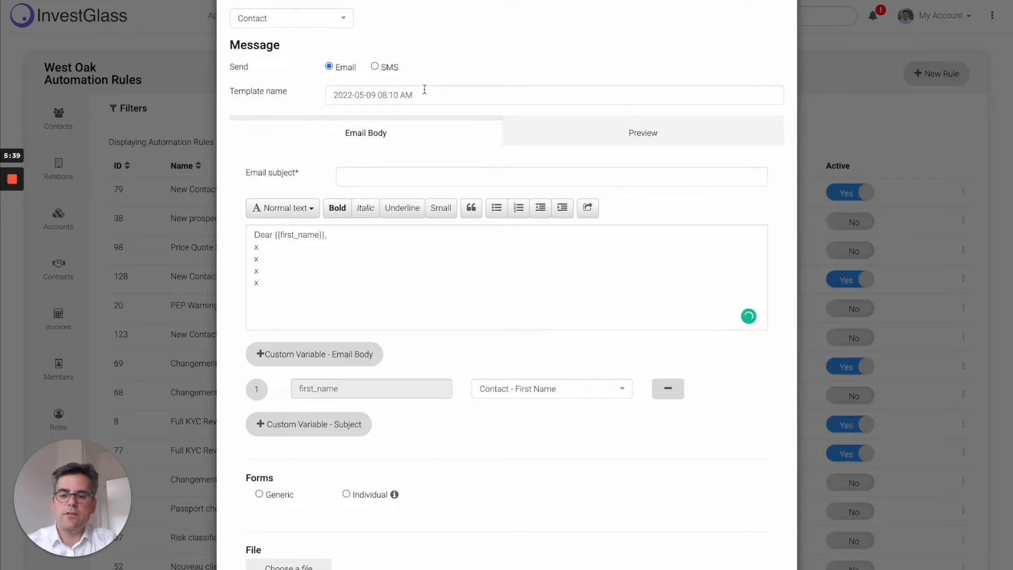
{"action": "scroll", "coordinate": [454, 332], "scroll_direction": "down", "scroll_amount": 2}
{"action": "key", "text": "Return"}
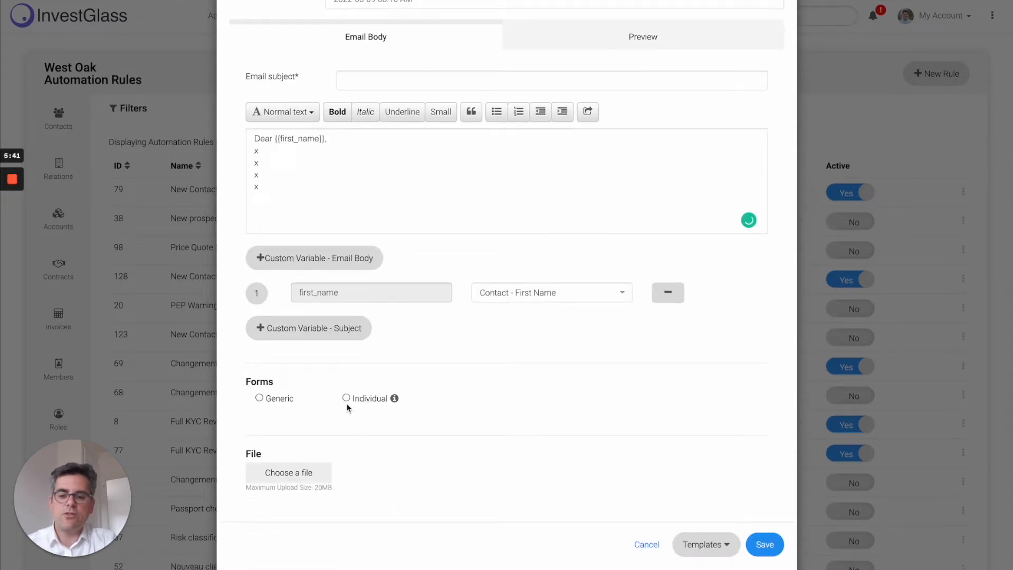
- Attach the individual form "Checklist KYC DOCUMENTS FOR TRUSTS & FOUNDATIONS" to the email with the link name "Link"
{"action": "left_click", "coordinate": [347, 399]}
{"action": "left_click", "coordinate": [607, 406]}
{"action": "type", "text": "Link"}
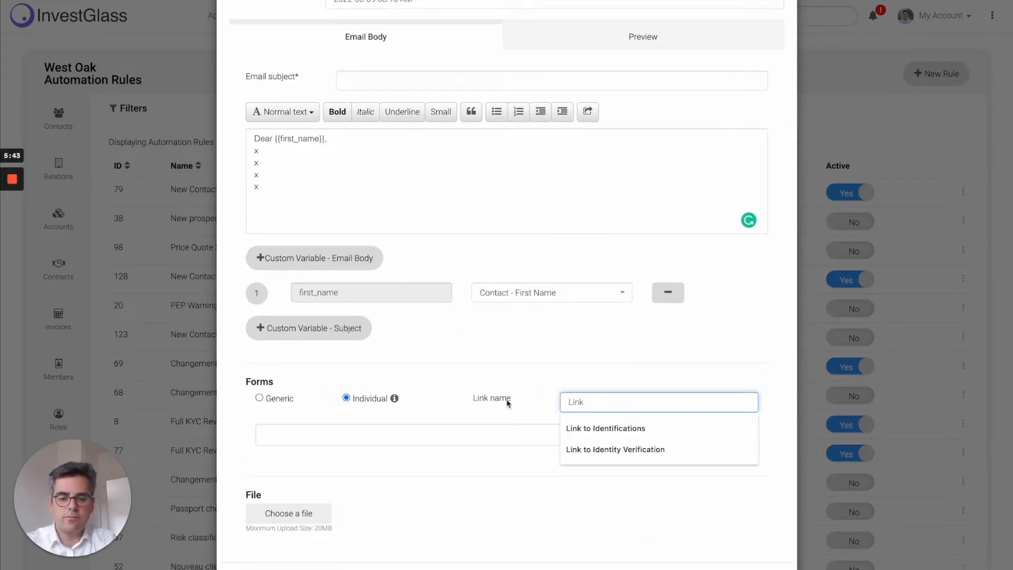
{"action": "left_click", "coordinate": [481, 430]}
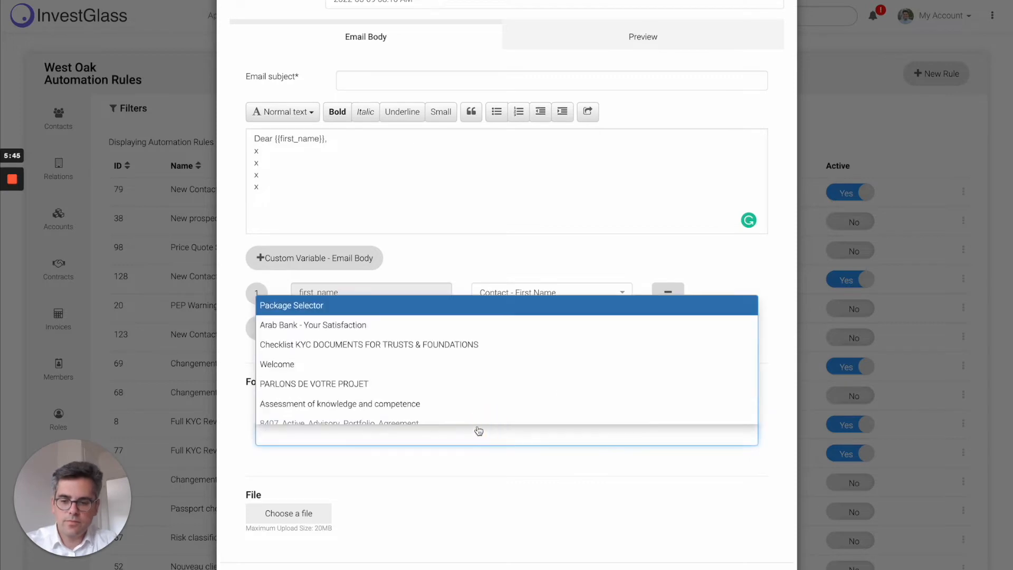
{"action": "left_click", "coordinate": [465, 339]}
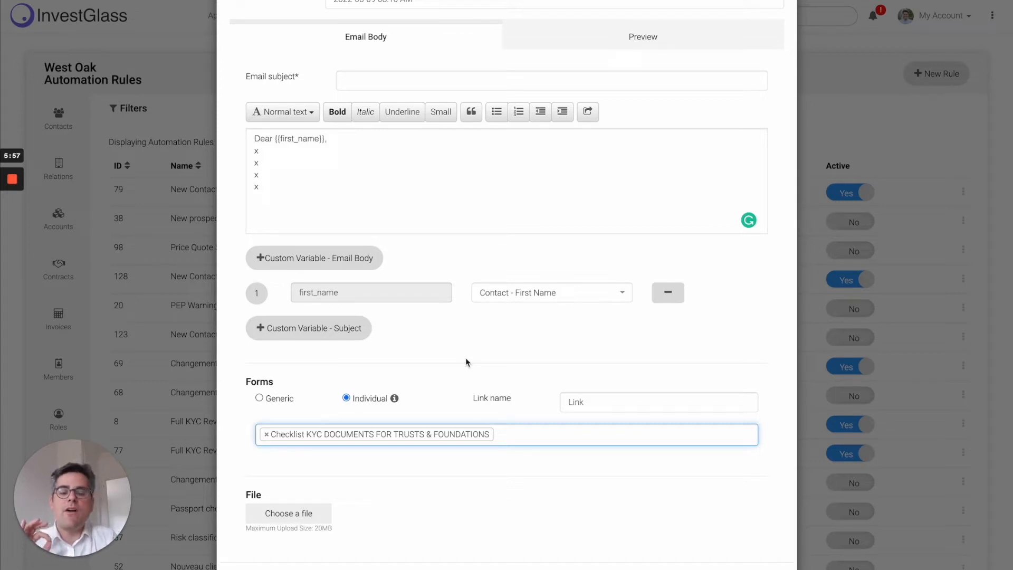
{"action": "scroll", "coordinate": [467, 362], "scroll_direction": "down", "scroll_amount": 1}
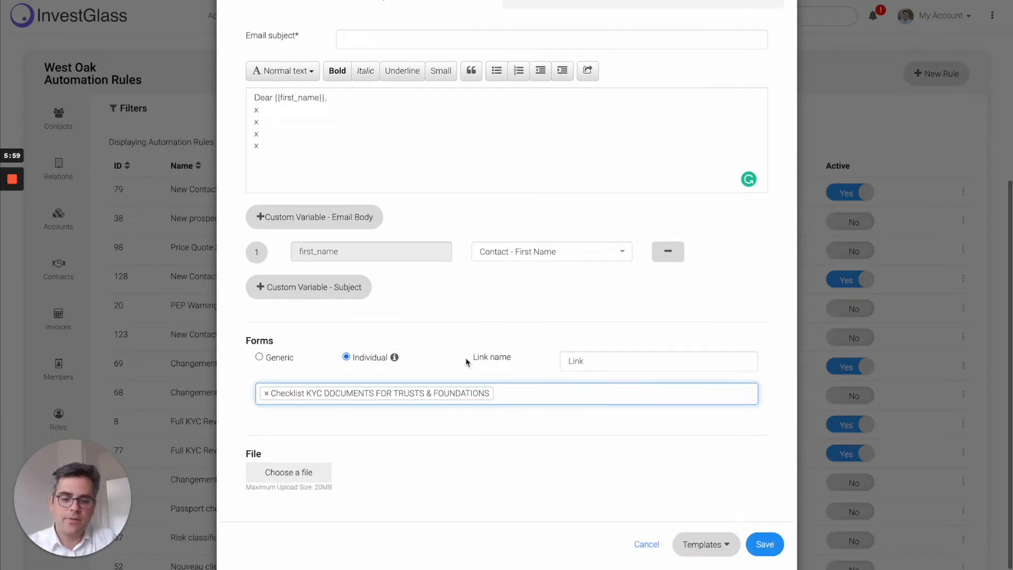
- Switch the rule's method to Create Record and examine the new contact's profile fields and pipelines
{"action": "scroll", "coordinate": [465, 357], "scroll_direction": "up", "scroll_amount": 5}
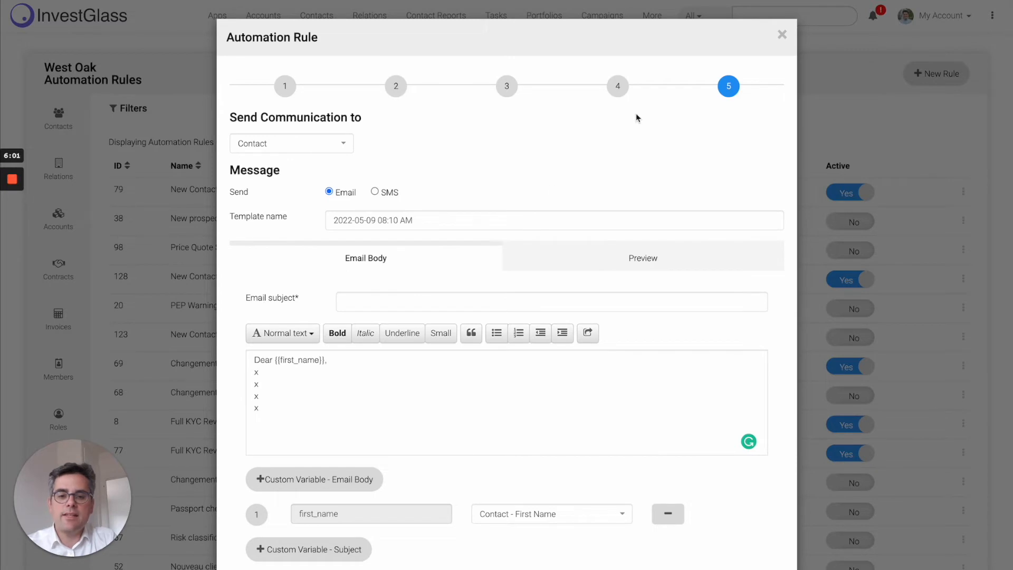
{"action": "left_click", "coordinate": [620, 87]}
{"action": "left_click", "coordinate": [561, 181]}
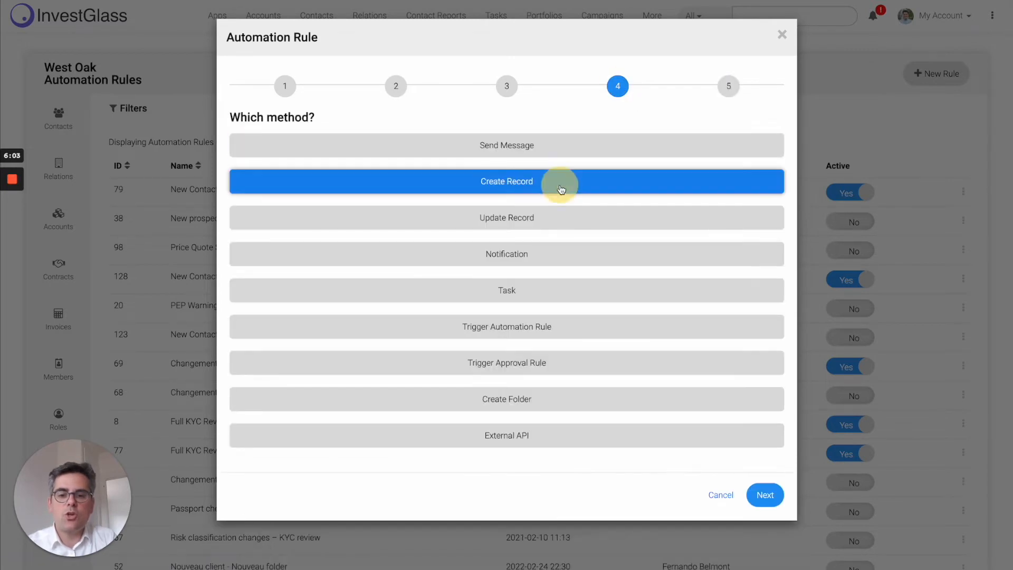
{"action": "left_click", "coordinate": [766, 491]}
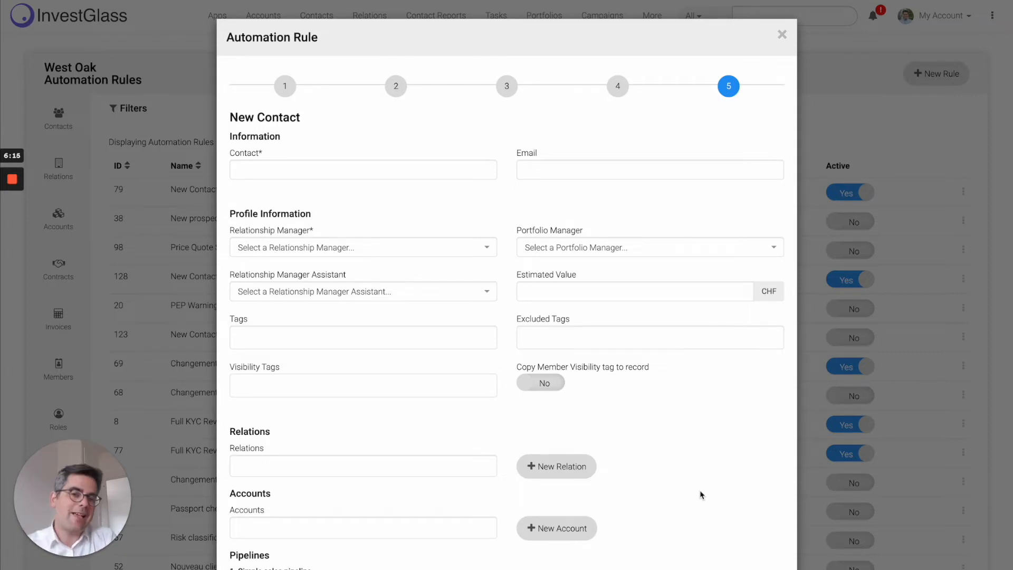
{"action": "scroll", "coordinate": [700, 494], "scroll_direction": "down", "scroll_amount": 7}
{"action": "scroll", "coordinate": [701, 495], "scroll_direction": "down", "scroll_amount": 19}
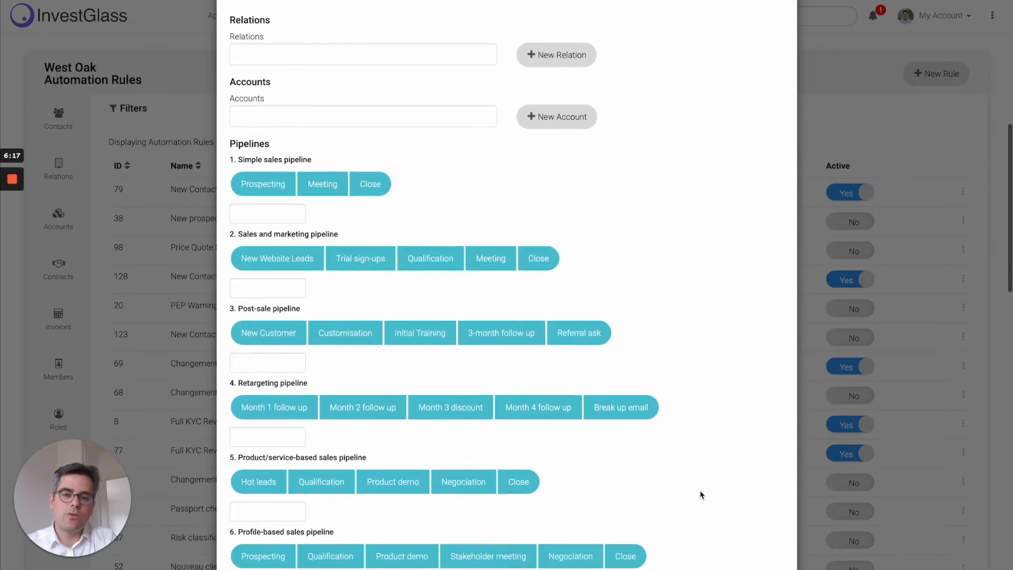
{"action": "scroll", "coordinate": [700, 495], "scroll_direction": "up", "scroll_amount": 20}
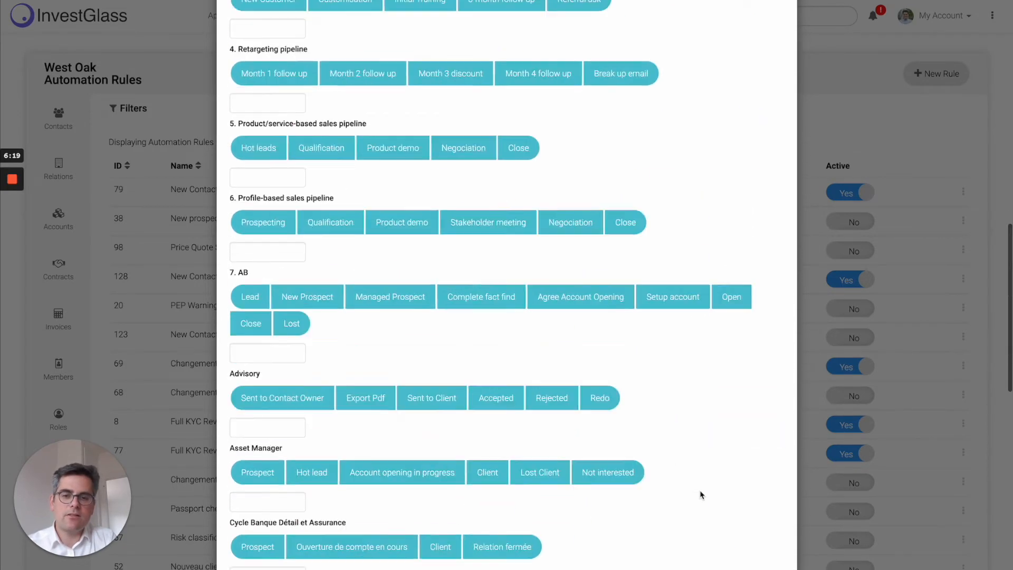
- Change the rule's method to Update Record and set the Product/service-based sales pipeline to the Qualification stage
{"action": "left_click", "coordinate": [618, 86]}
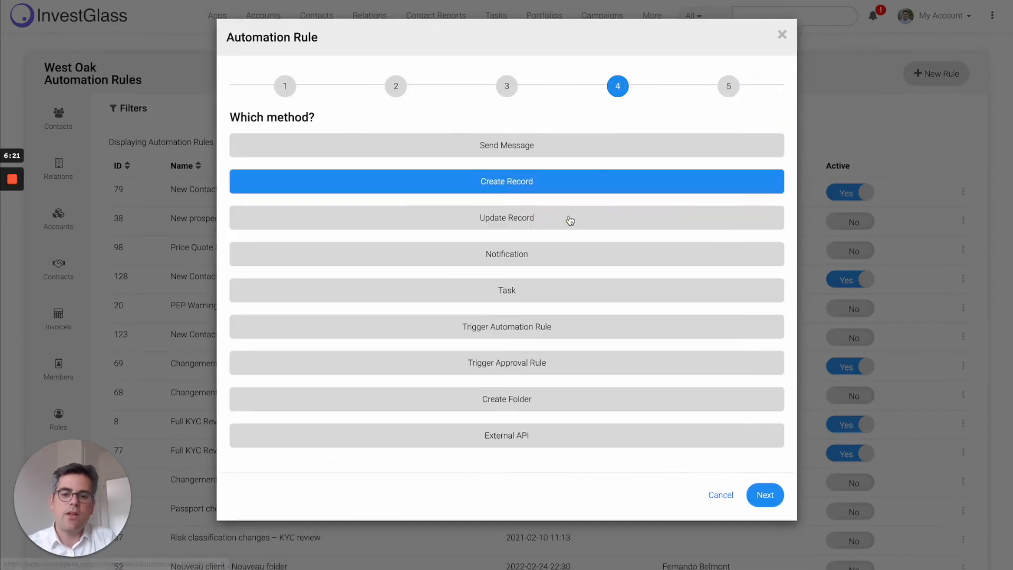
{"action": "left_click", "coordinate": [570, 219]}
{"action": "left_click", "coordinate": [765, 494]}
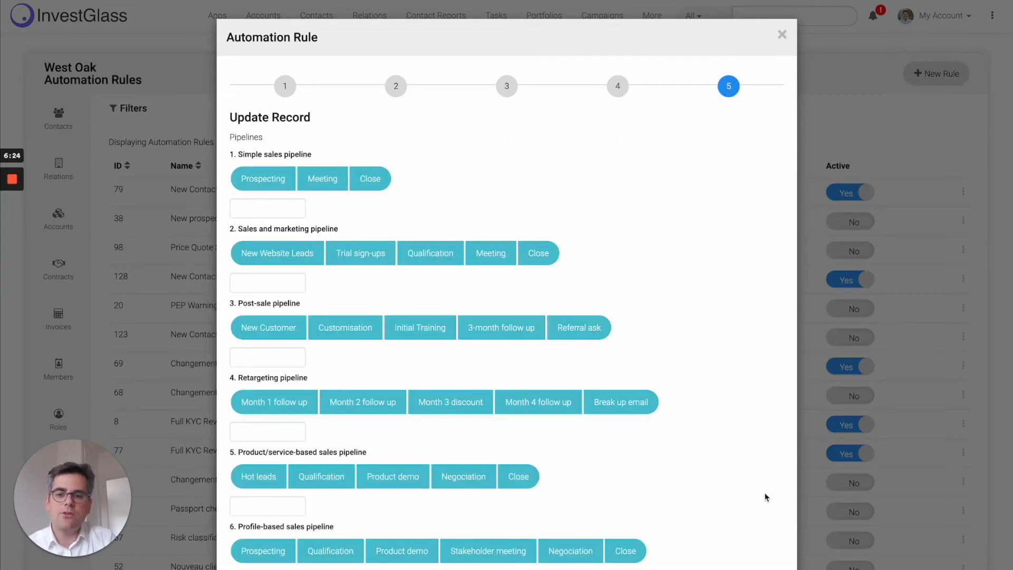
{"action": "scroll", "coordinate": [603, 432], "scroll_direction": "down", "scroll_amount": 20}
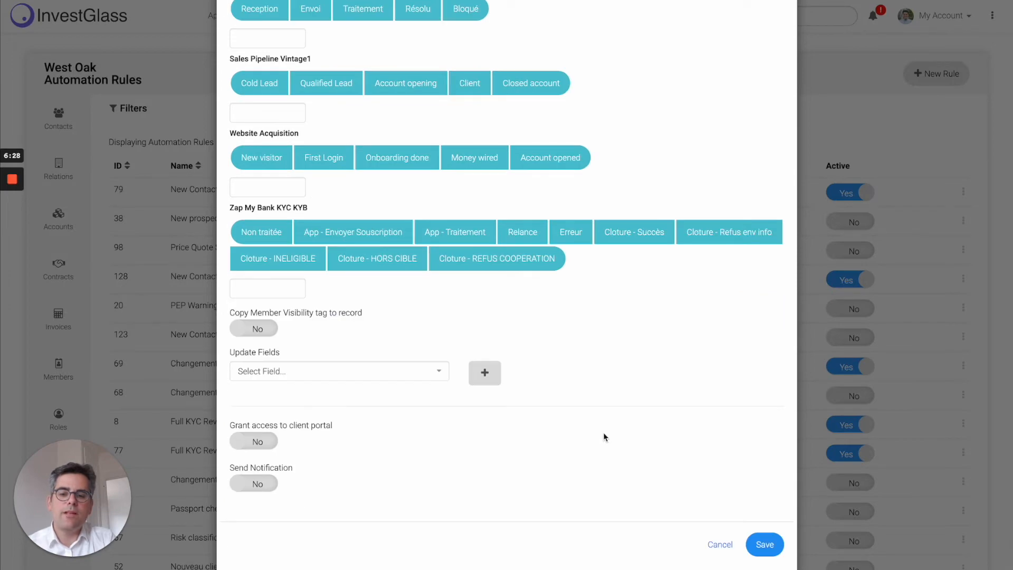
{"action": "scroll", "coordinate": [603, 434], "scroll_direction": "up", "scroll_amount": 15}
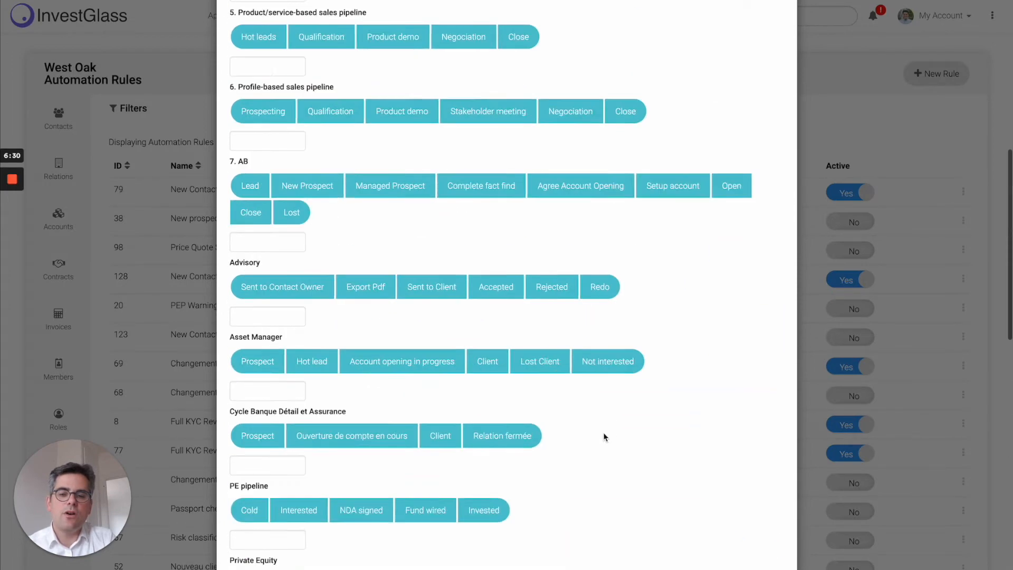
{"action": "left_click", "coordinate": [344, 150]}
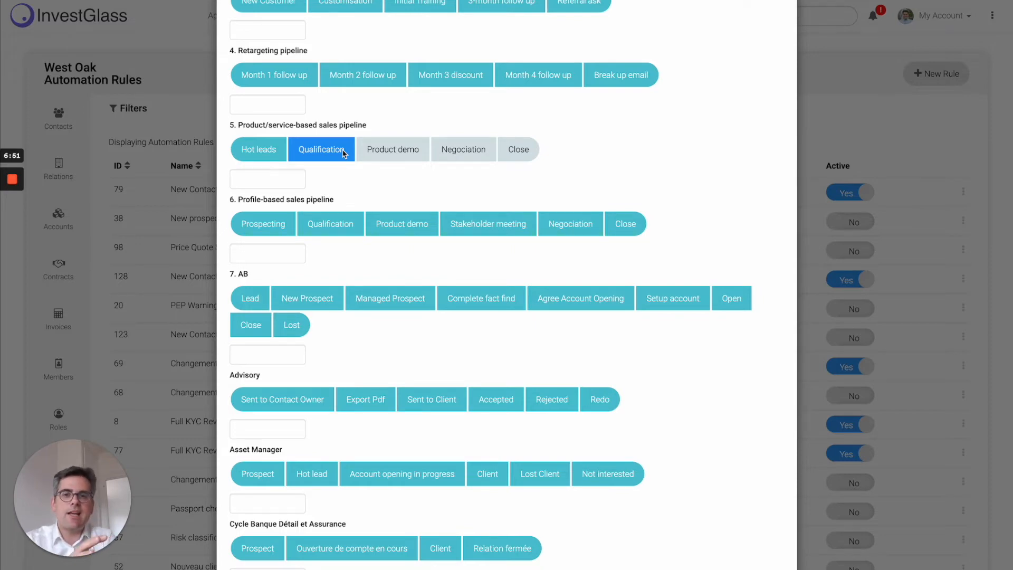
- Add Client Origin to the fields the rule updates and open its value for editing
{"action": "scroll", "coordinate": [340, 200], "scroll_direction": "down", "scroll_amount": 15}
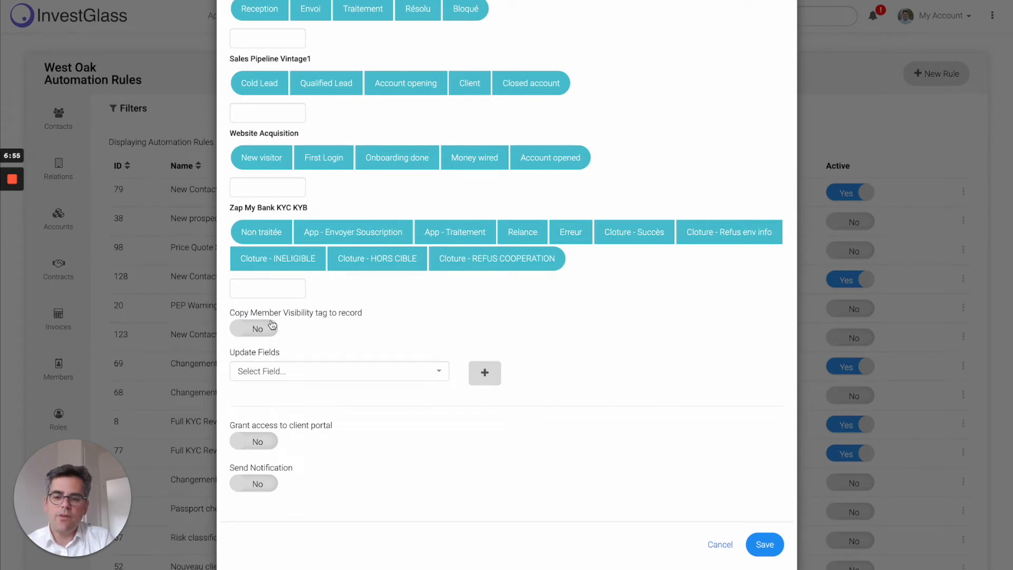
{"action": "left_click", "coordinate": [293, 370]}
{"action": "type", "text": "client"}
{"action": "left_click", "coordinate": [372, 435]}
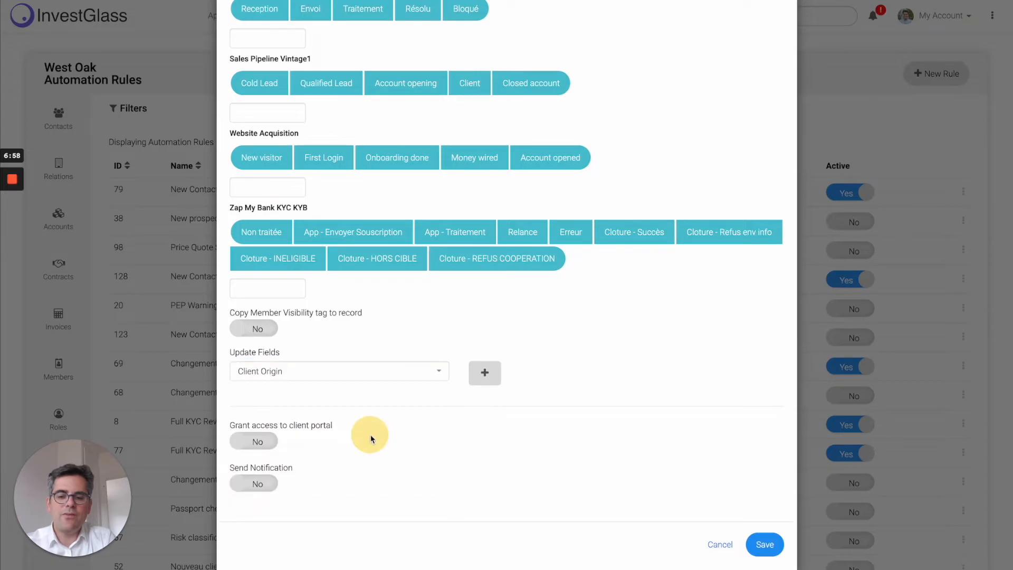
{"action": "left_click", "coordinate": [485, 373]}
{"action": "left_click", "coordinate": [555, 407]}
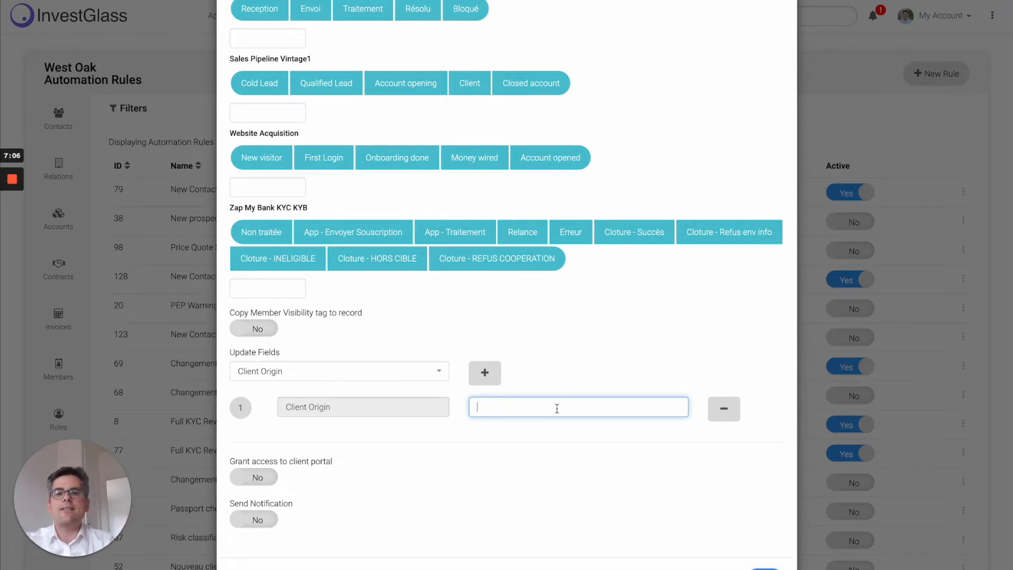
- Grant the contact access to the client portal with Email as the access type
{"action": "scroll", "coordinate": [462, 459], "scroll_direction": "down", "scroll_amount": 1}
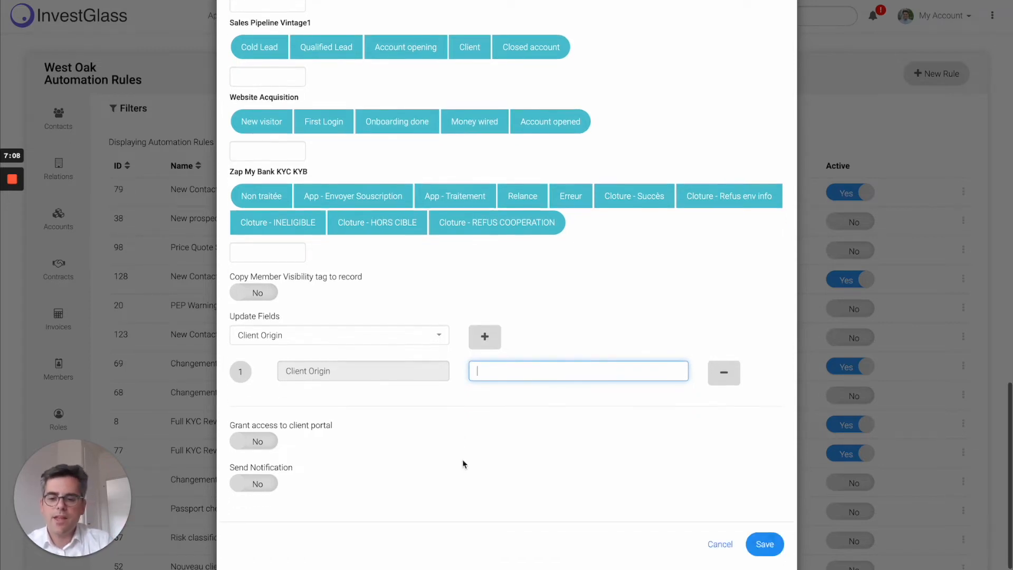
{"action": "double_click", "coordinate": [269, 450]}
{"action": "left_click", "coordinate": [330, 457]}
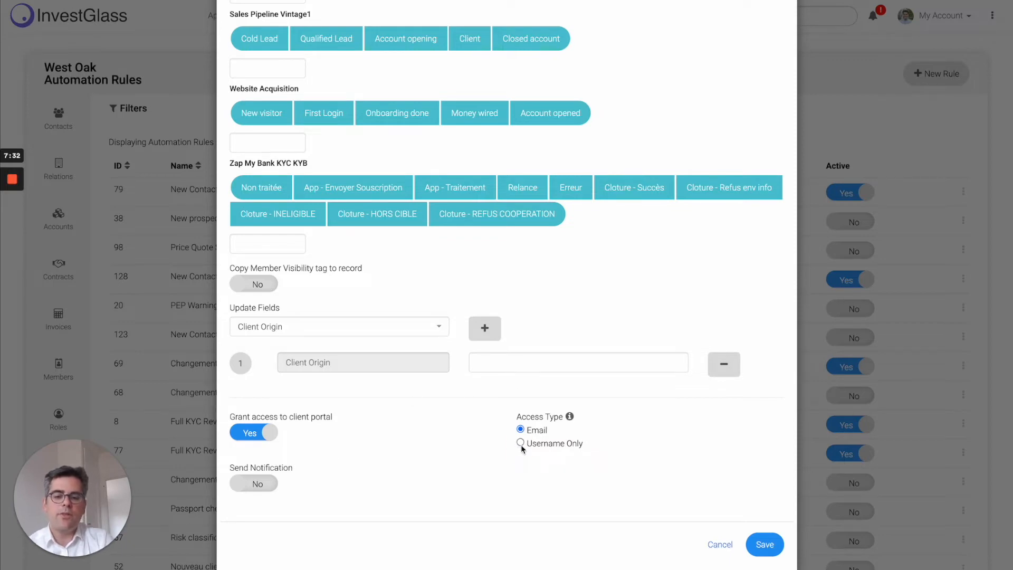
{"action": "left_click", "coordinate": [521, 429]}
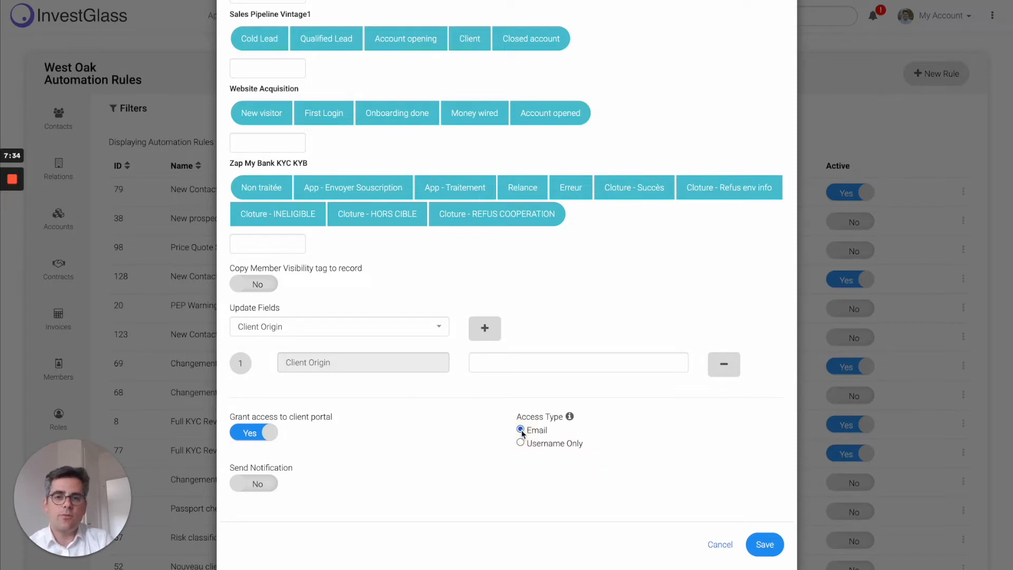
- Switch the rule's method to Notification and examine its recipient category, title and description fields
{"action": "scroll", "coordinate": [521, 445], "scroll_direction": "up", "scroll_amount": 10}
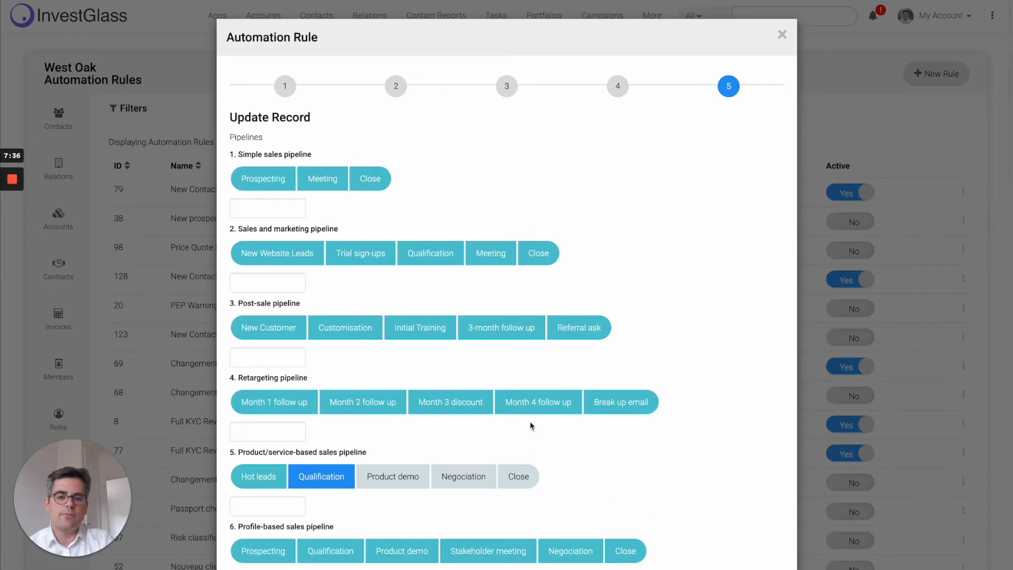
{"action": "left_click", "coordinate": [619, 86]}
{"action": "left_click", "coordinate": [482, 255]}
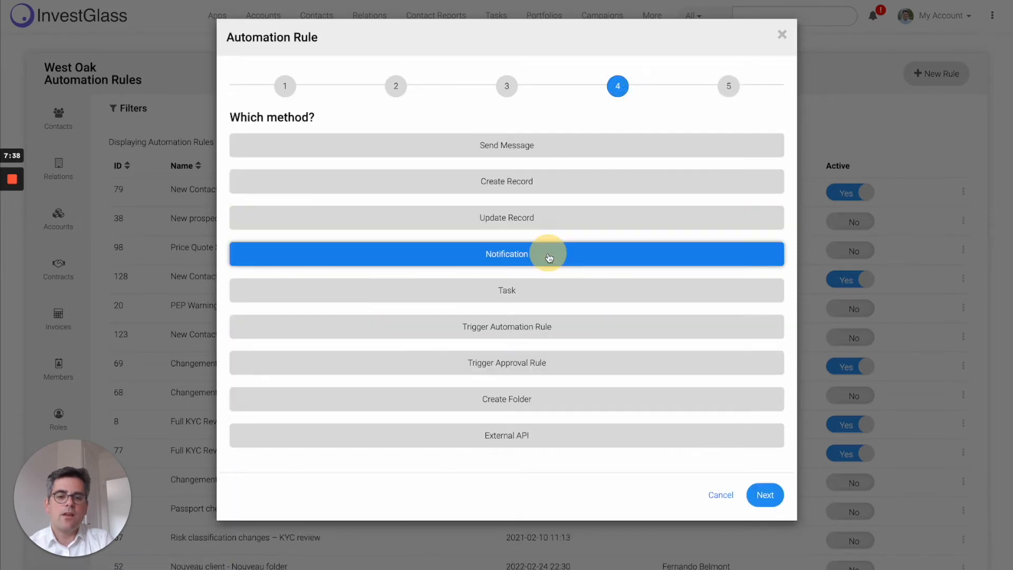
{"action": "left_click", "coordinate": [729, 87]}
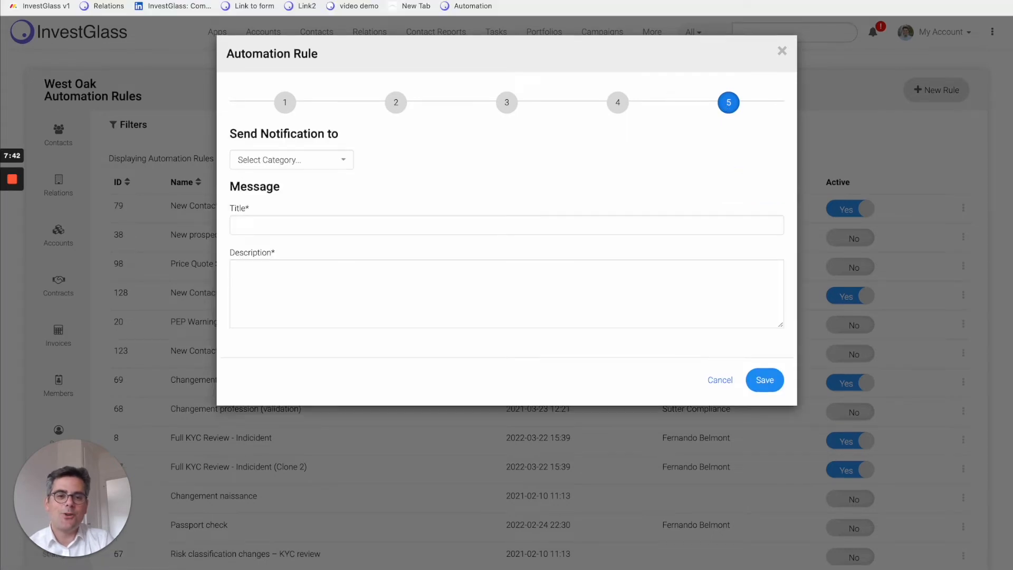
- Try the Task method for the rule, and select Trigger Automation Rule as the method instead
{"action": "left_click", "coordinate": [620, 95]}
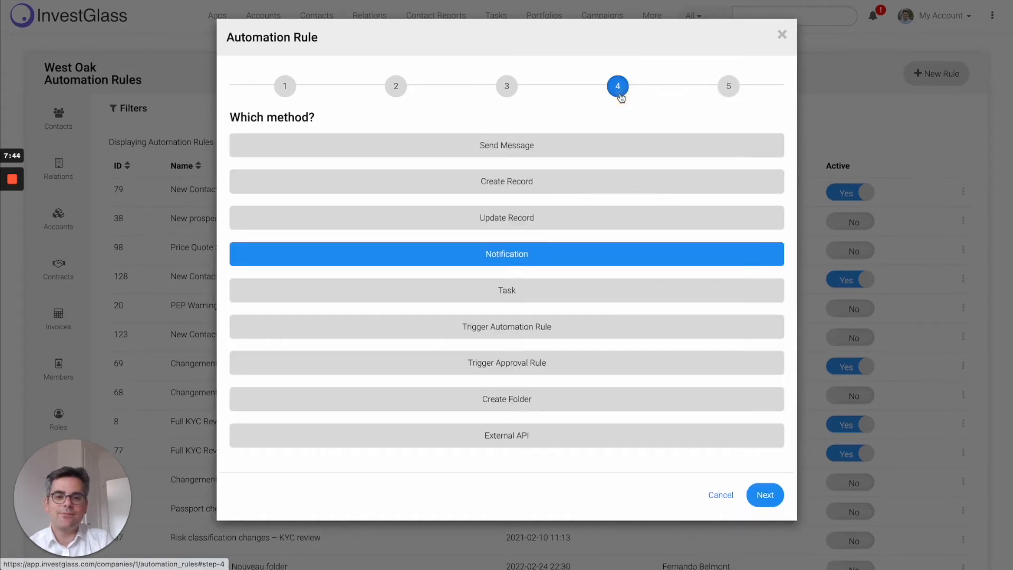
{"action": "left_click", "coordinate": [500, 291]}
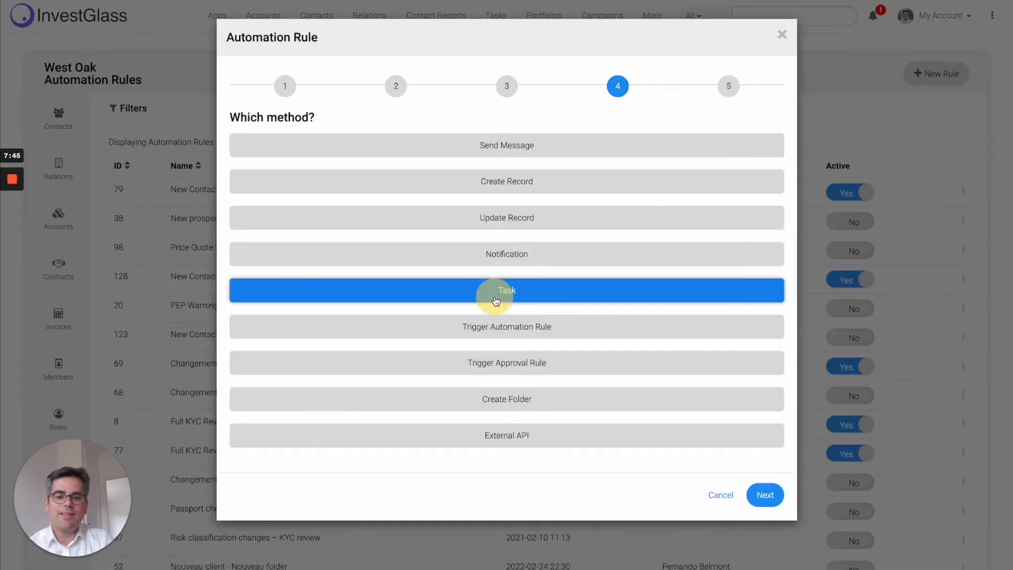
{"action": "left_click", "coordinate": [508, 337]}
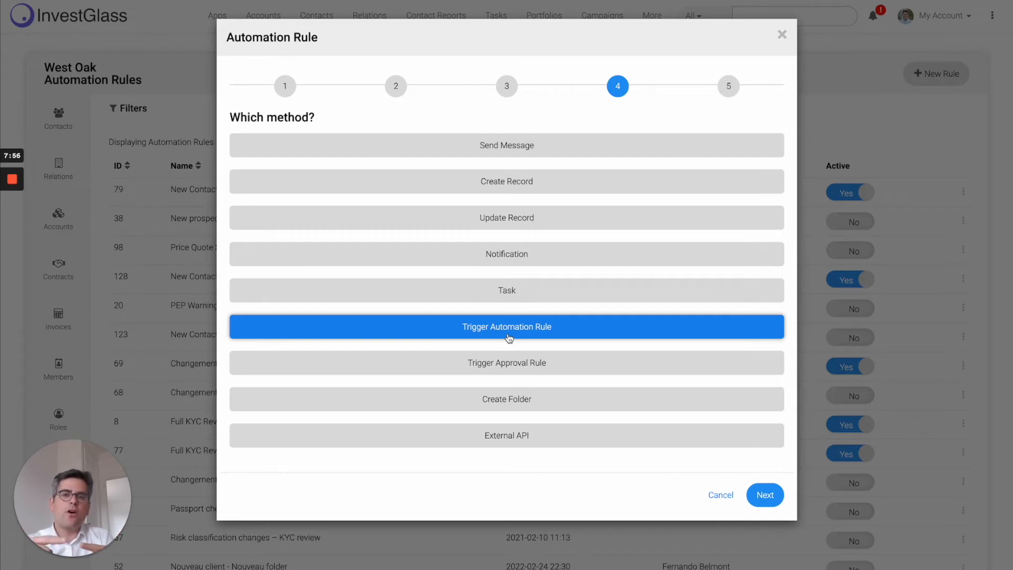
- Try the Create Folder and External API methods for the rule, and discard the unsaved automation rule
{"action": "left_click", "coordinate": [534, 400]}
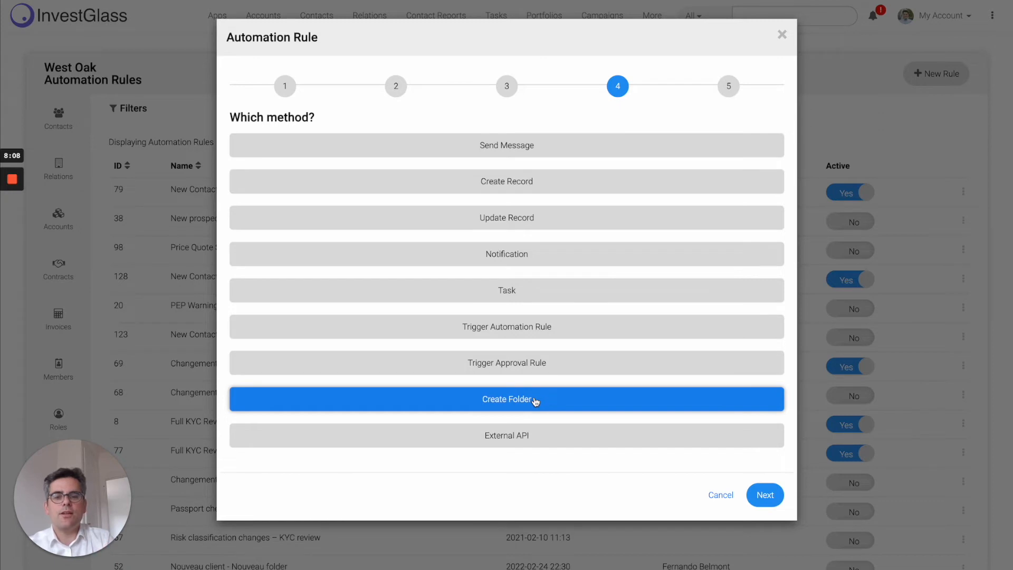
{"action": "left_click", "coordinate": [537, 438]}
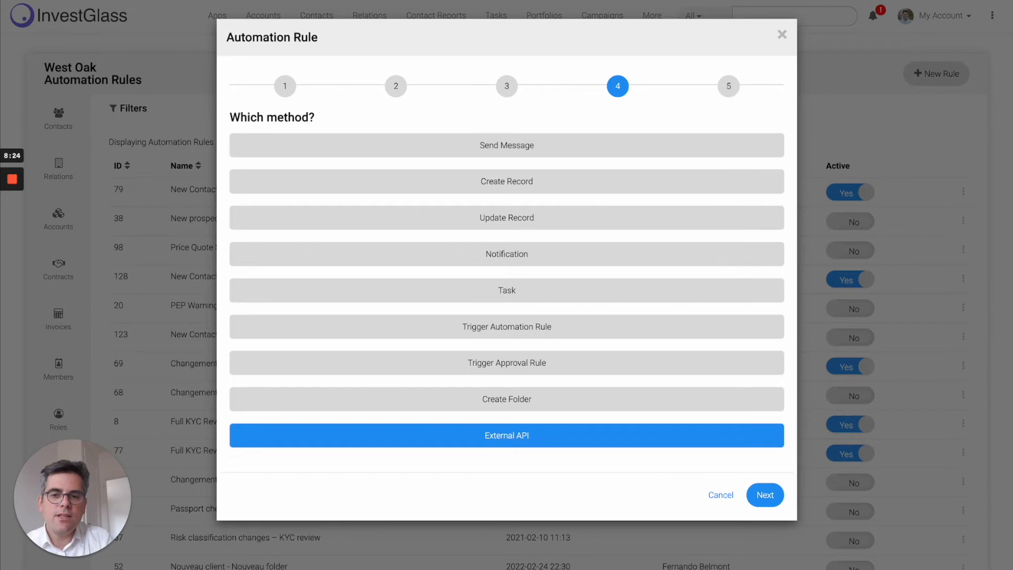
{"action": "left_click", "coordinate": [781, 34]}
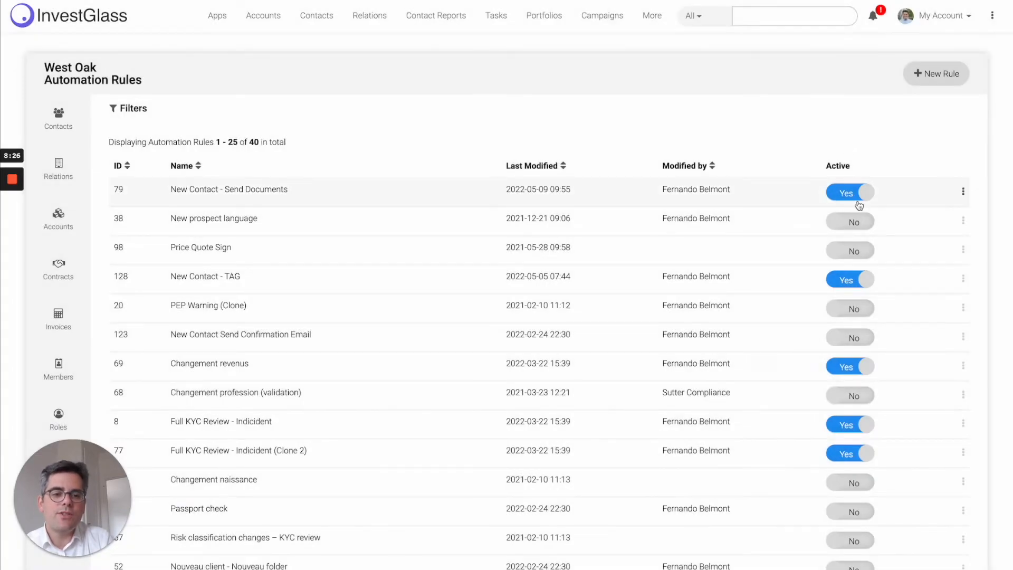
- Activate the New prospect language automation rule and dismiss the notice
{"action": "left_click", "coordinate": [847, 230]}
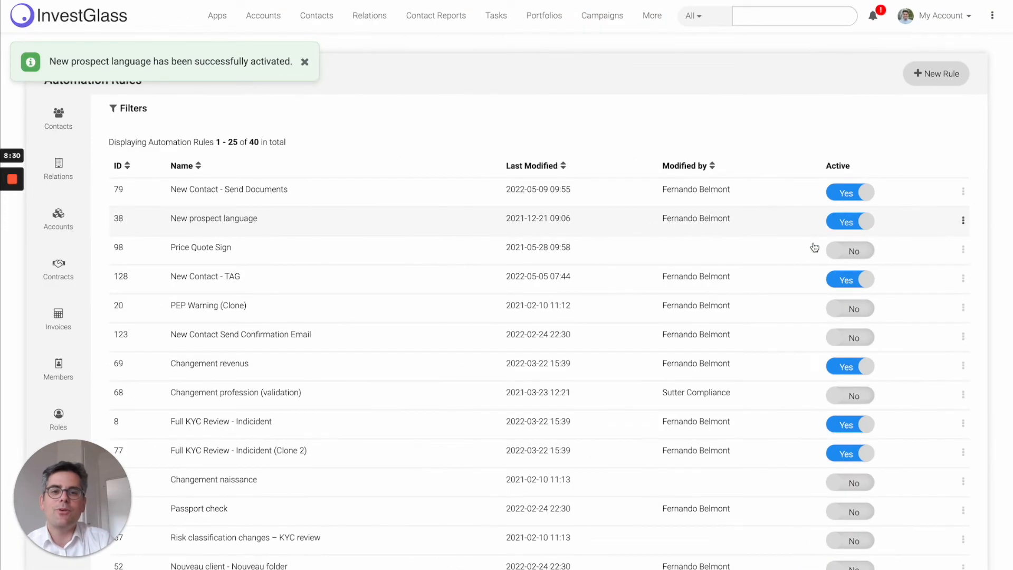
{"action": "left_click", "coordinate": [305, 62]}
- Start a new approver entry on the Approvers page and name it Approver Group3
{"action": "key", "text": "ctrl+Tab"}
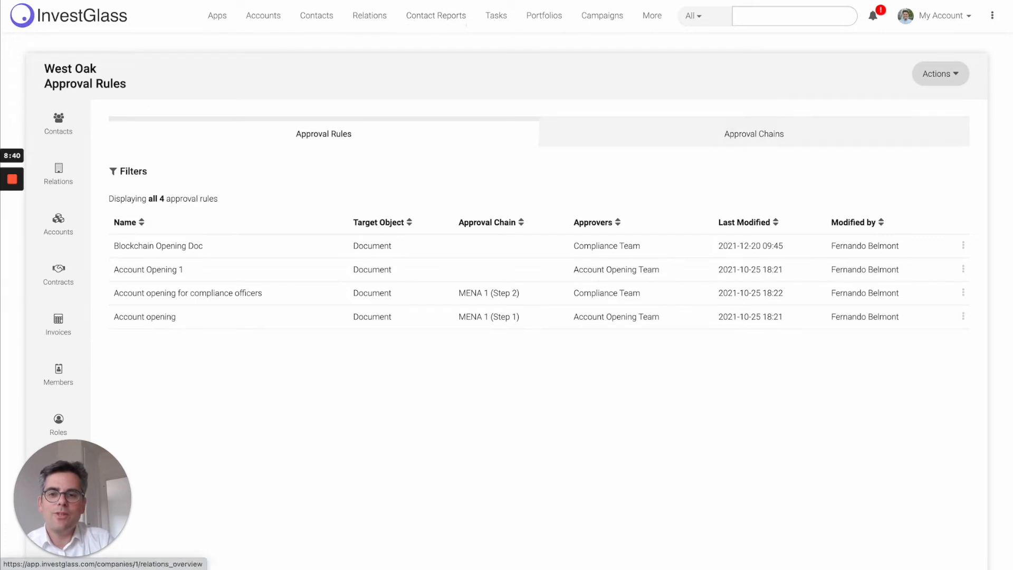
{"action": "key", "text": "ctrl+Tab"}
{"action": "left_click", "coordinate": [685, 35]}
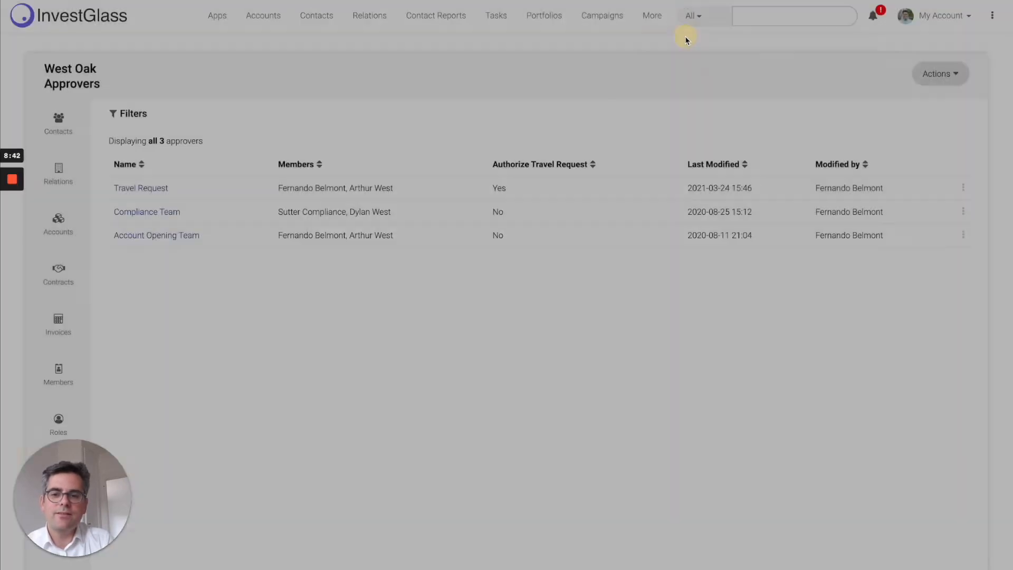
{"action": "left_click", "coordinate": [963, 77]}
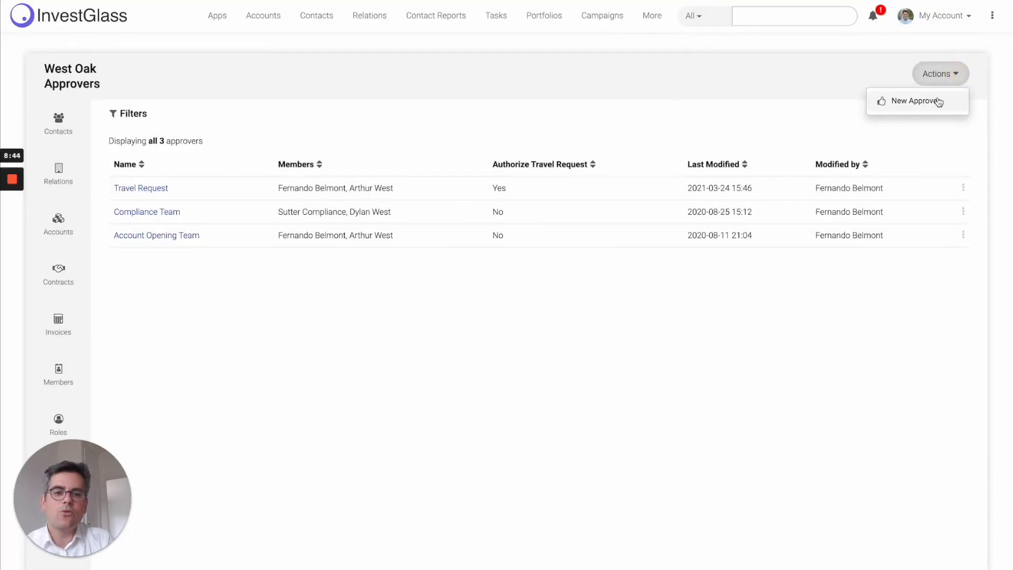
{"action": "left_click", "coordinate": [939, 101]}
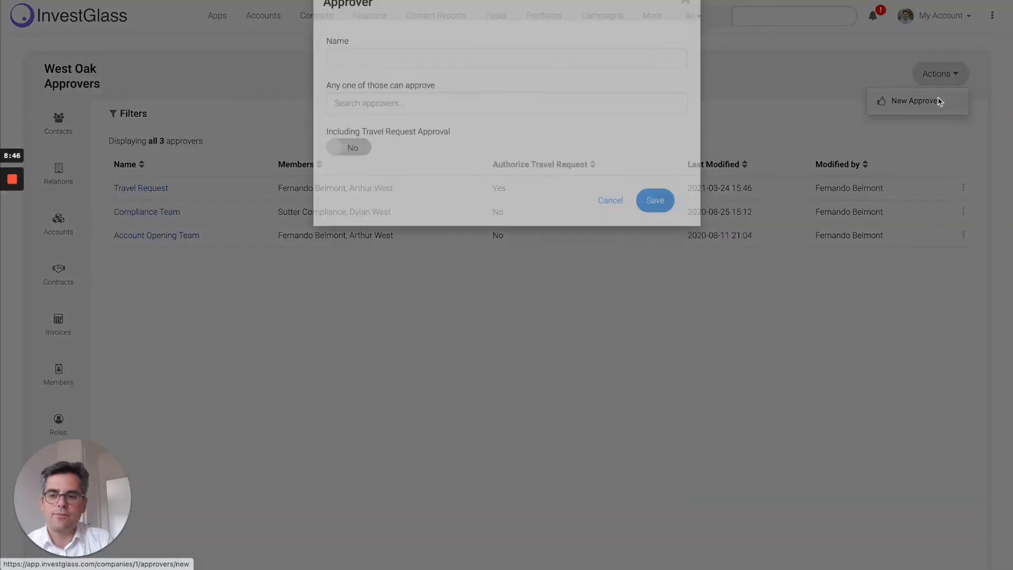
{"action": "left_click", "coordinate": [347, 94]}
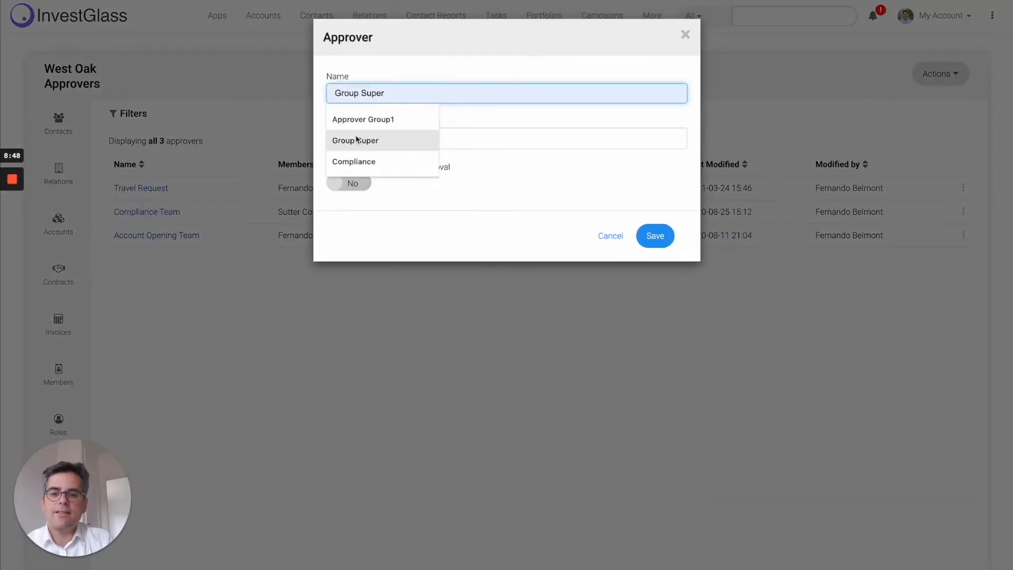
{"action": "left_click", "coordinate": [362, 126]}
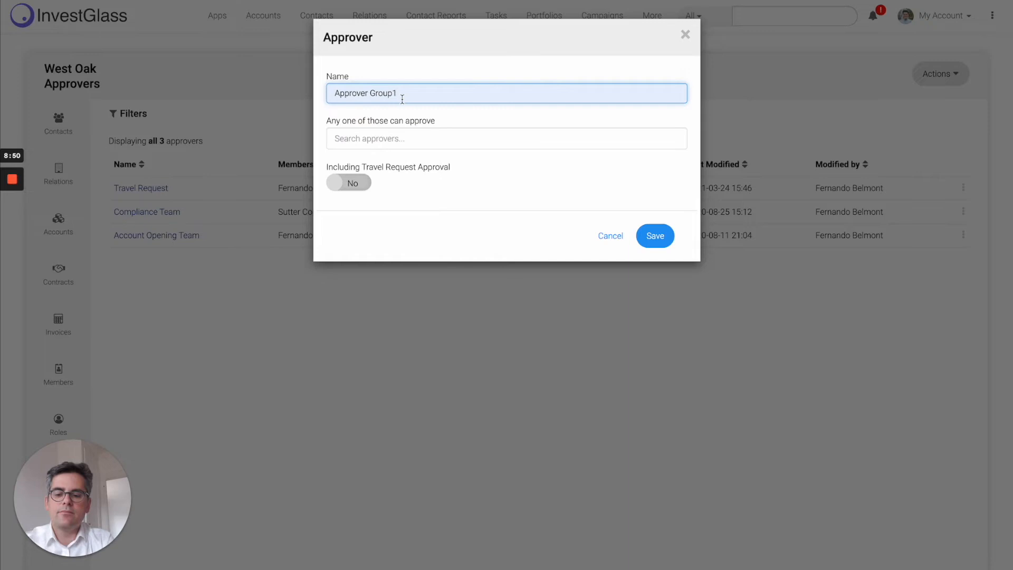
{"action": "key", "text": "BackSpace"}
{"action": "type", "text": "3"}
- Add three members who can approve to the group, and try including travel request approval
{"action": "left_click", "coordinate": [439, 145]}
{"action": "scroll", "coordinate": [426, 188], "scroll_direction": "down", "scroll_amount": 4}
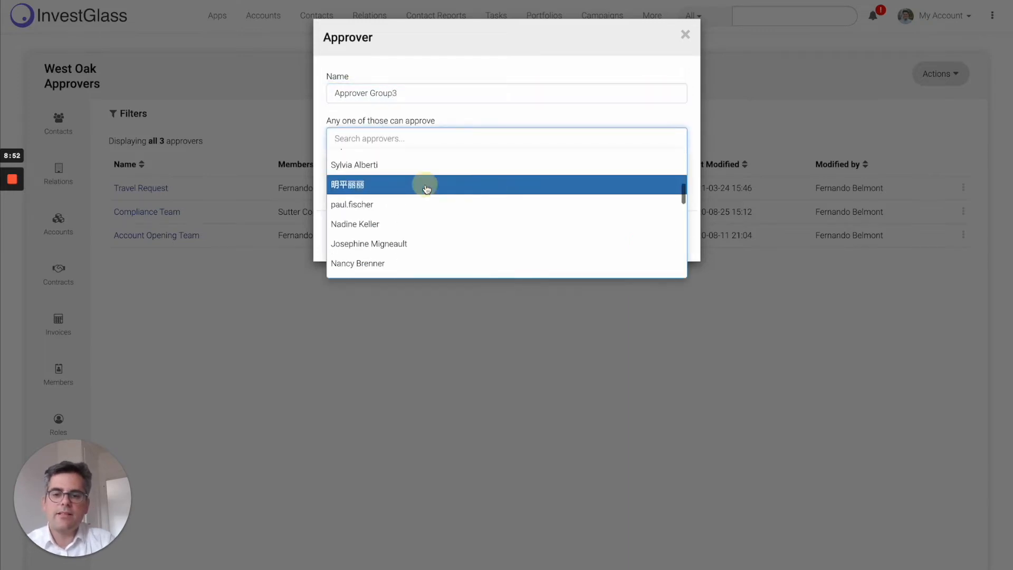
{"action": "left_click", "coordinate": [426, 189]}
{"action": "left_click", "coordinate": [445, 134]}
{"action": "left_click", "coordinate": [427, 217]}
{"action": "left_click", "coordinate": [479, 128]}
{"action": "scroll", "coordinate": [461, 201], "scroll_direction": "down", "scroll_amount": 3}
{"action": "left_click", "coordinate": [460, 215]}
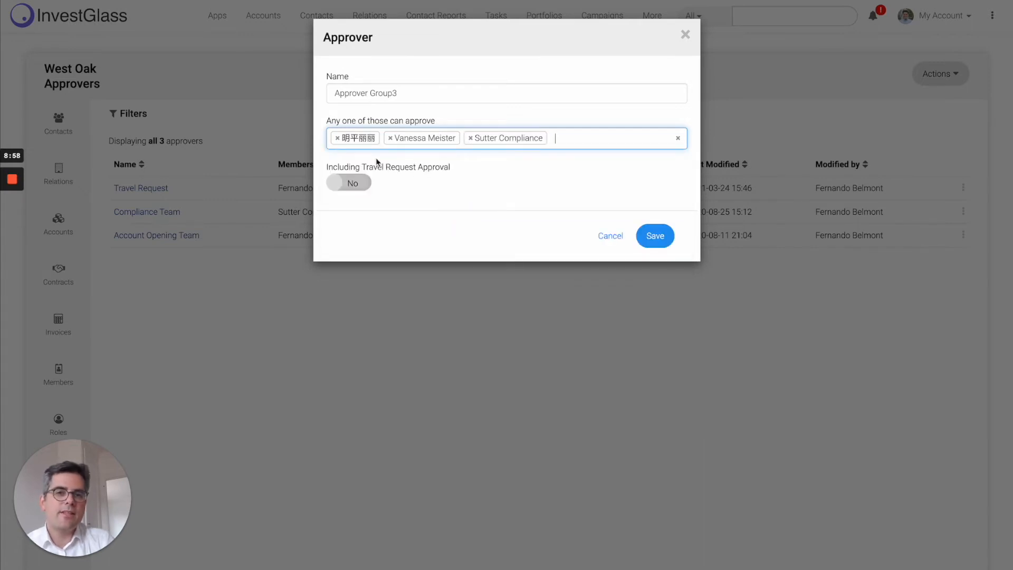
{"action": "left_click", "coordinate": [351, 184]}
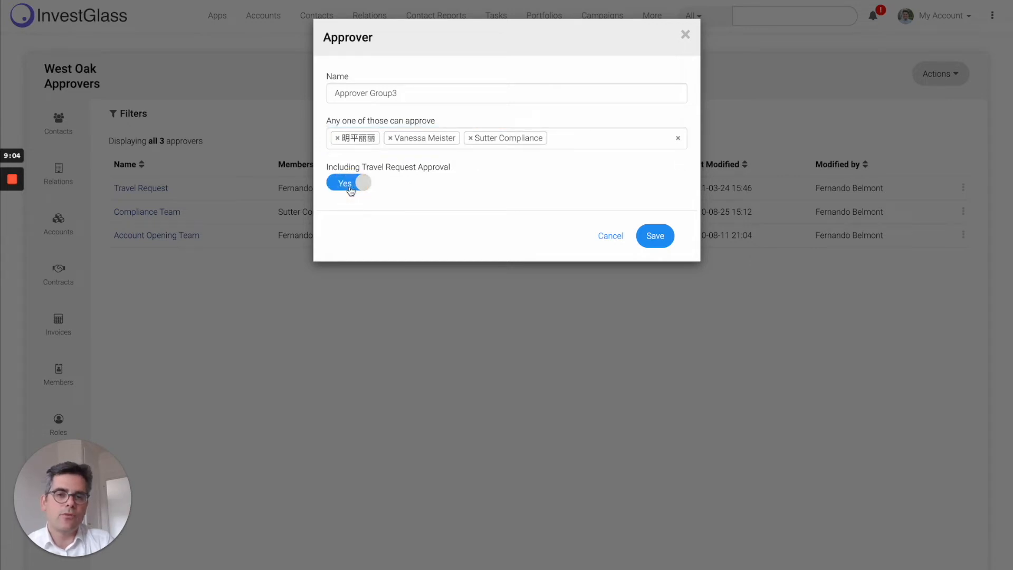
{"action": "left_click", "coordinate": [349, 188]}
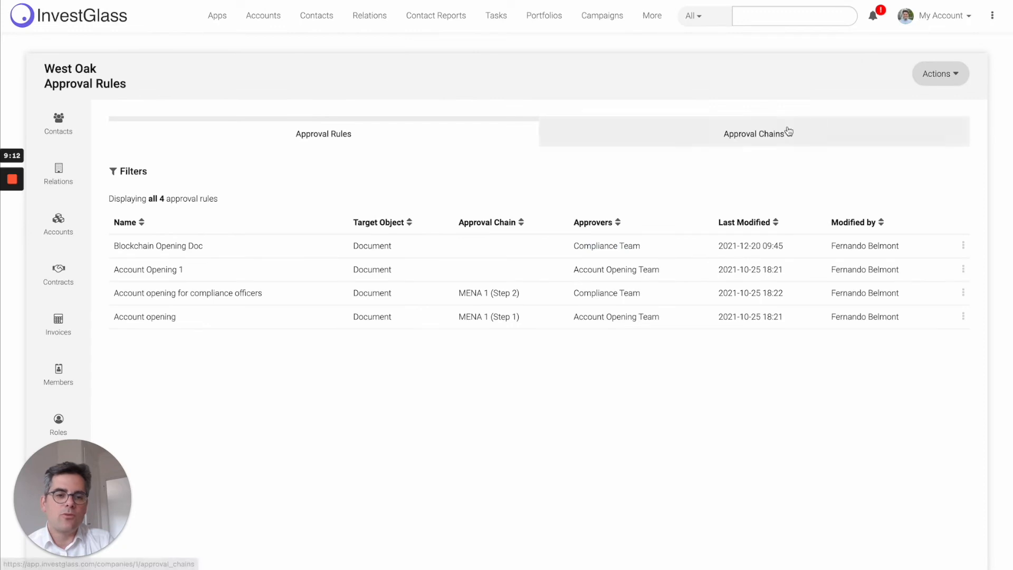
- Start a new approval rule named Account Opening UK HNW and try its Automated option
{"action": "left_click", "coordinate": [930, 80]}
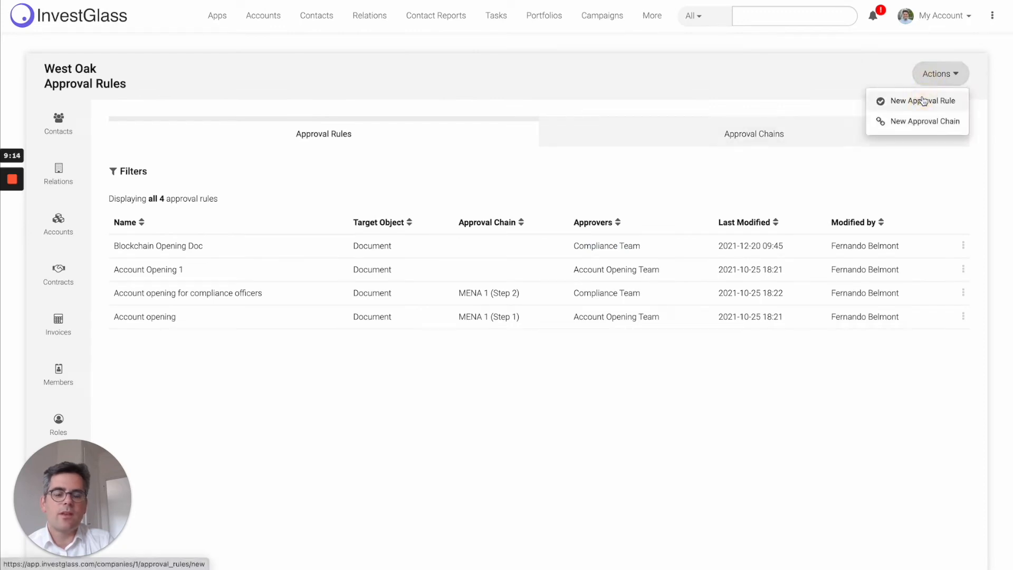
{"action": "left_click", "coordinate": [922, 101]}
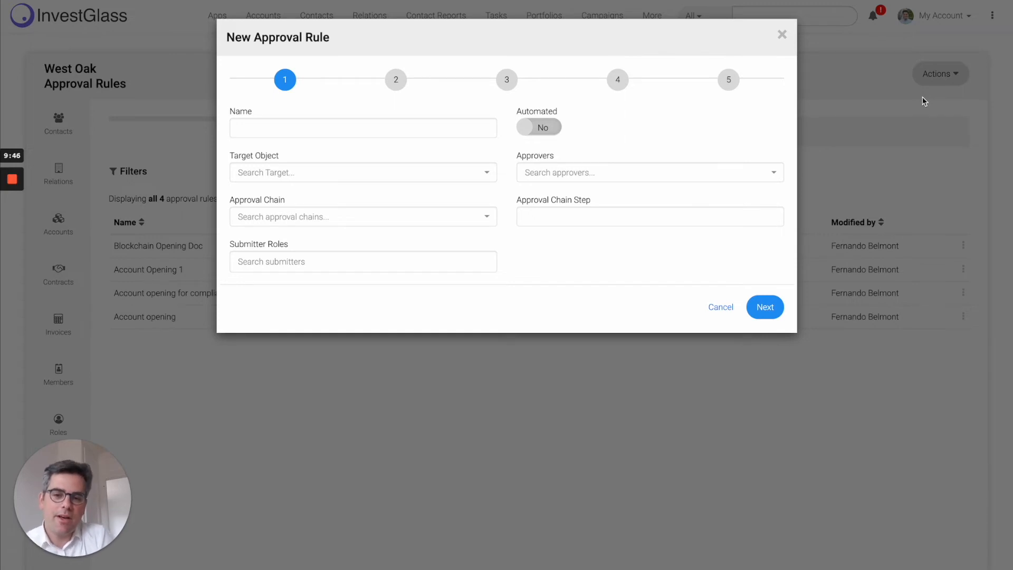
{"action": "left_click", "coordinate": [324, 127]}
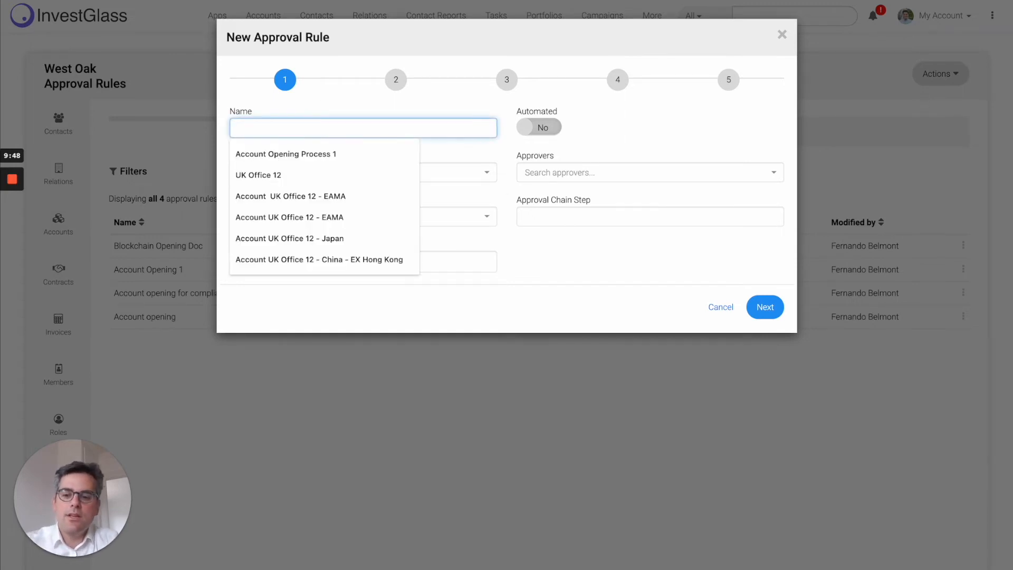
{"action": "type", "text": "Account Opening UK "}
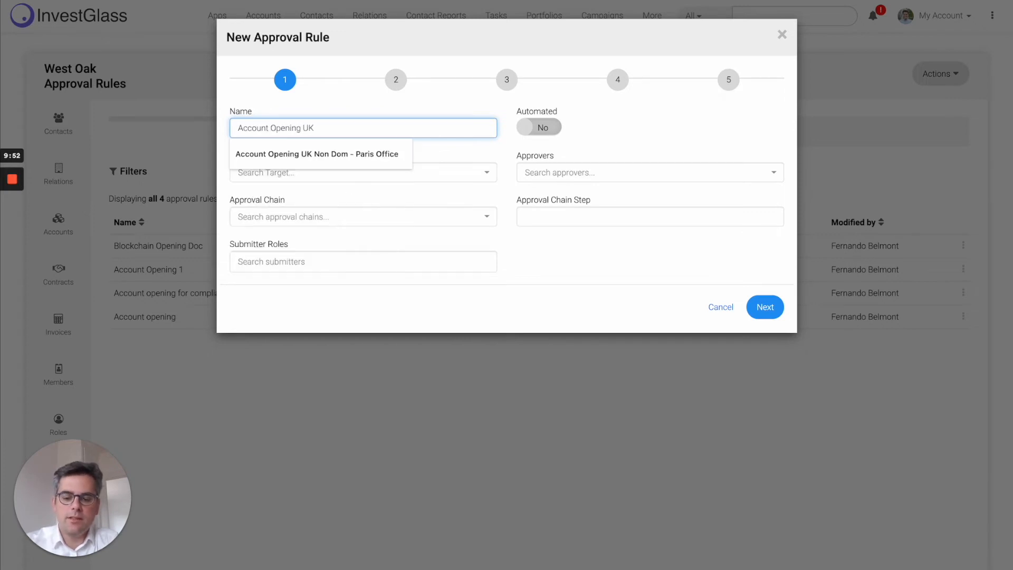
{"action": "type", "text": "HNW"}
{"action": "key", "text": "Tab"}
{"action": "left_click", "coordinate": [552, 126]}
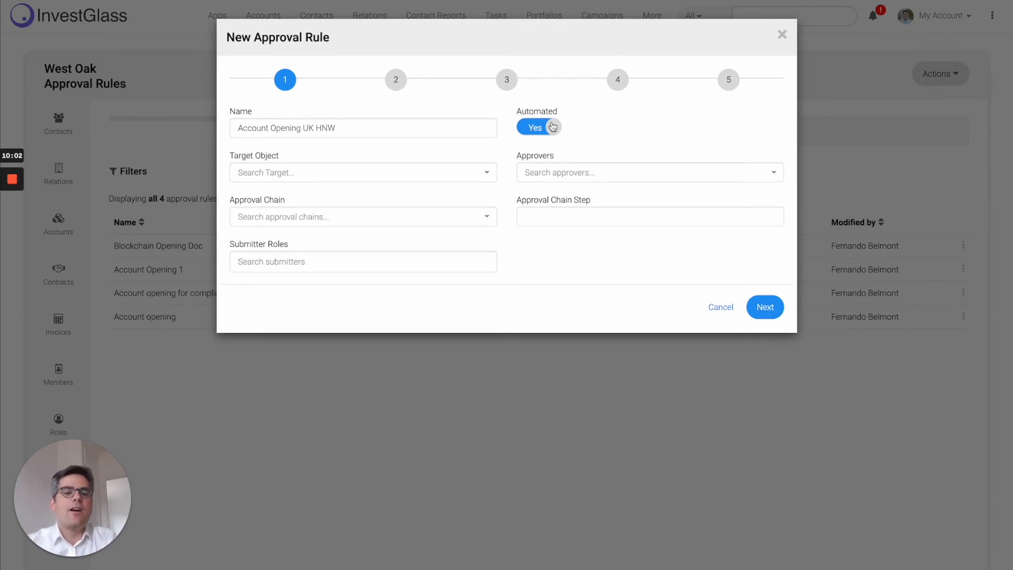
{"action": "left_click", "coordinate": [552, 127]}
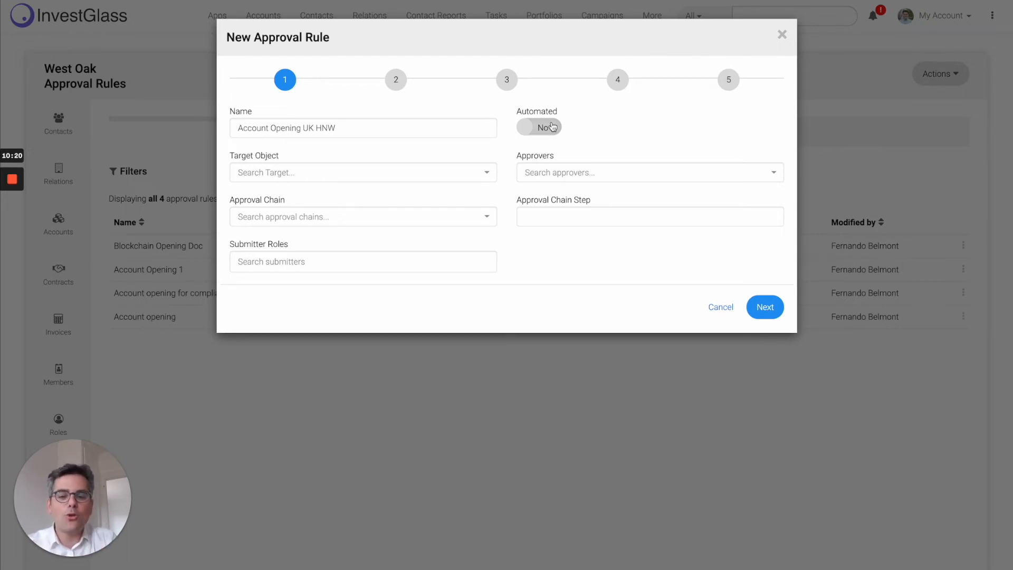
- Set the approval rule's target object to Contact and its approvers to Account Opening Team, and check the selectable submitter roles
{"action": "left_click", "coordinate": [400, 174]}
{"action": "left_click", "coordinate": [366, 208]}
{"action": "left_click", "coordinate": [563, 174]}
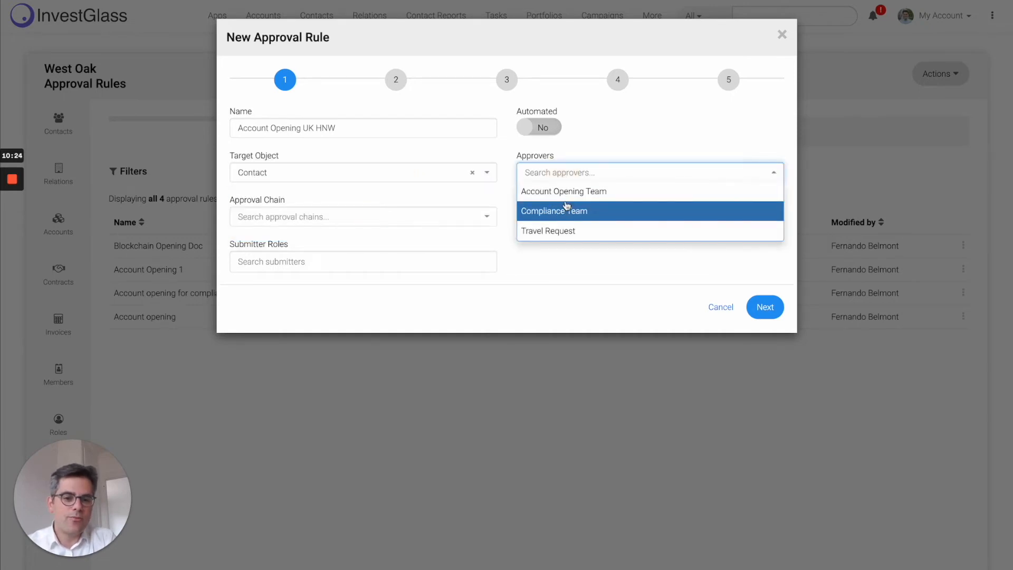
{"action": "left_click", "coordinate": [564, 193]}
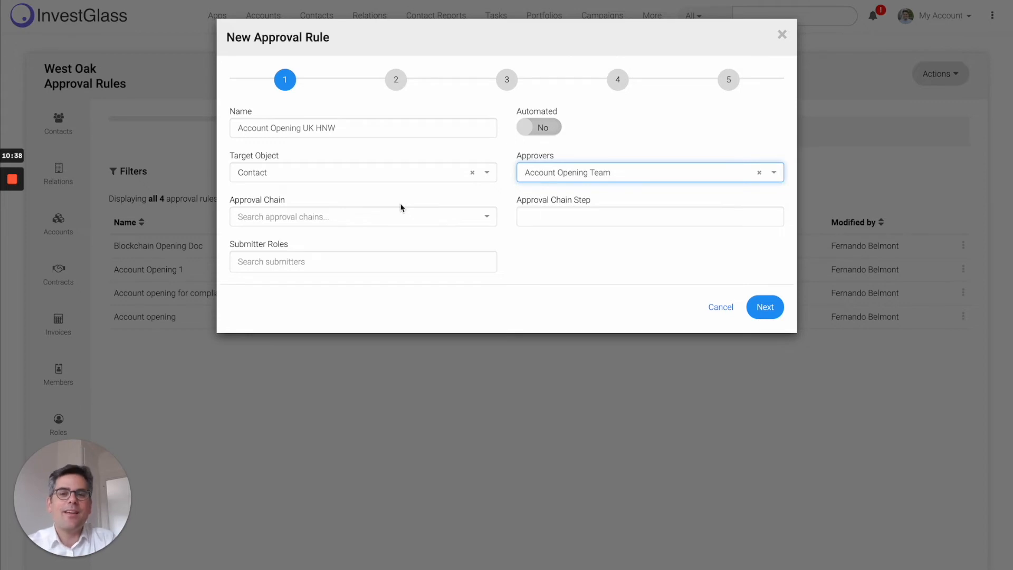
{"action": "left_click", "coordinate": [344, 264]}
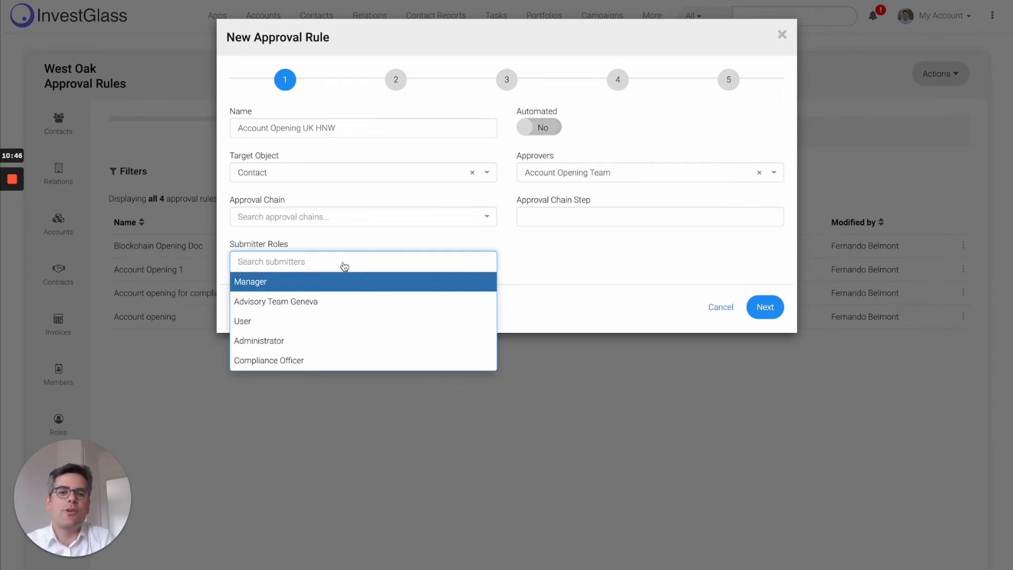
{"action": "left_click", "coordinate": [528, 269]}
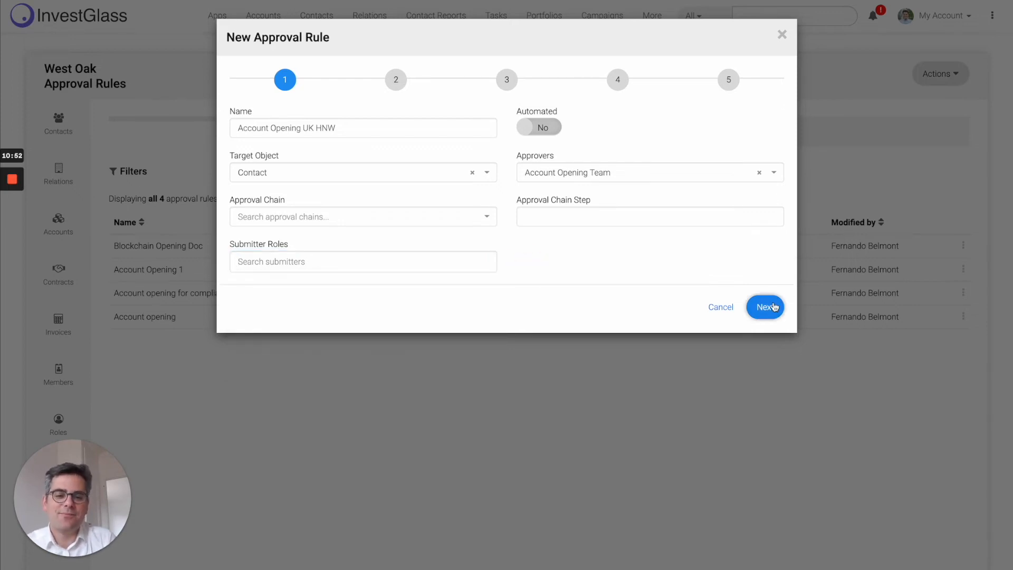
{"action": "left_click", "coordinate": [766, 307]}
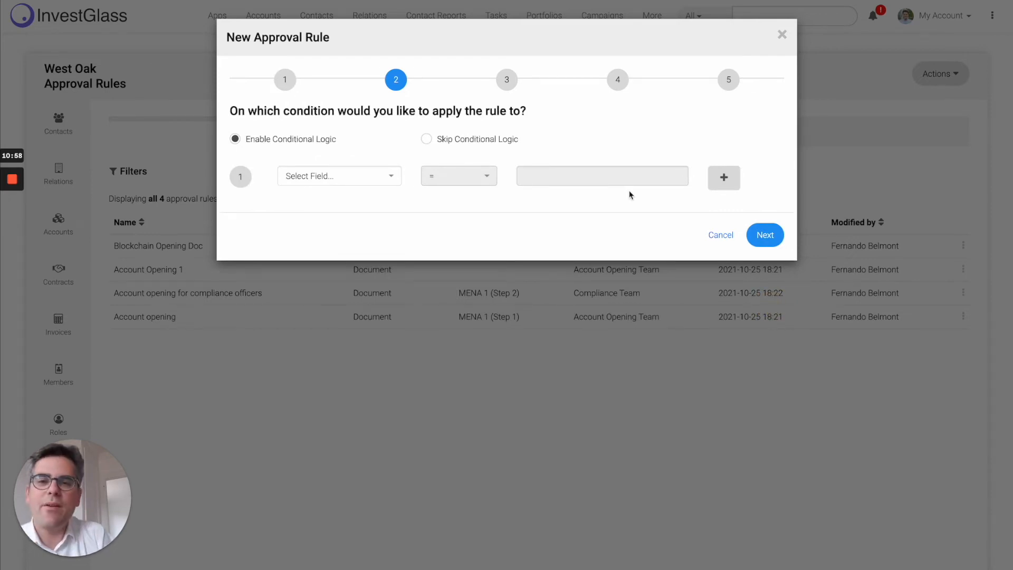
- Make the approval rule automated and skip its conditional logic
{"action": "left_click", "coordinate": [285, 79]}
{"action": "left_click", "coordinate": [542, 128]}
{"action": "left_click", "coordinate": [396, 78]}
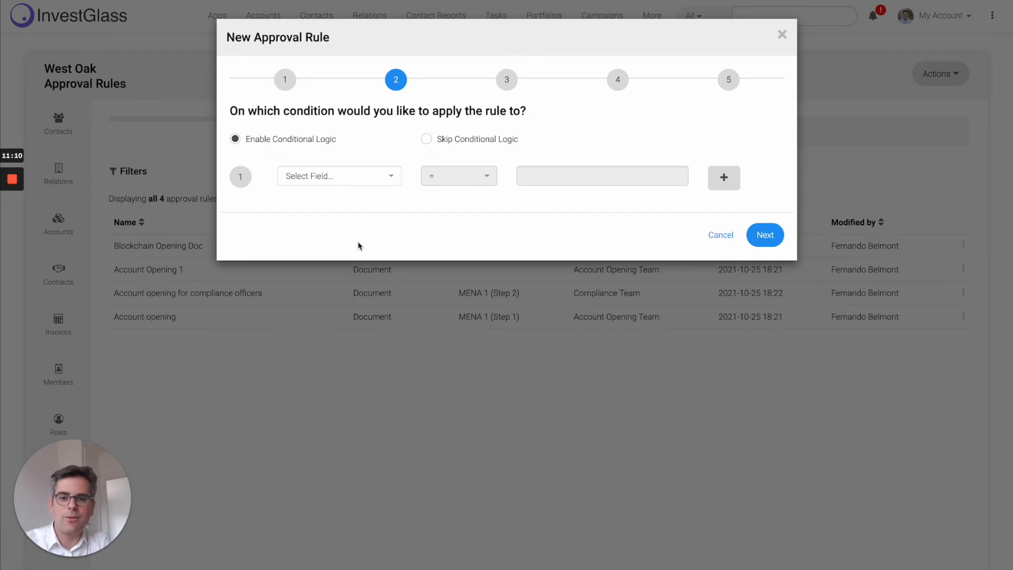
{"action": "left_click", "coordinate": [284, 79]}
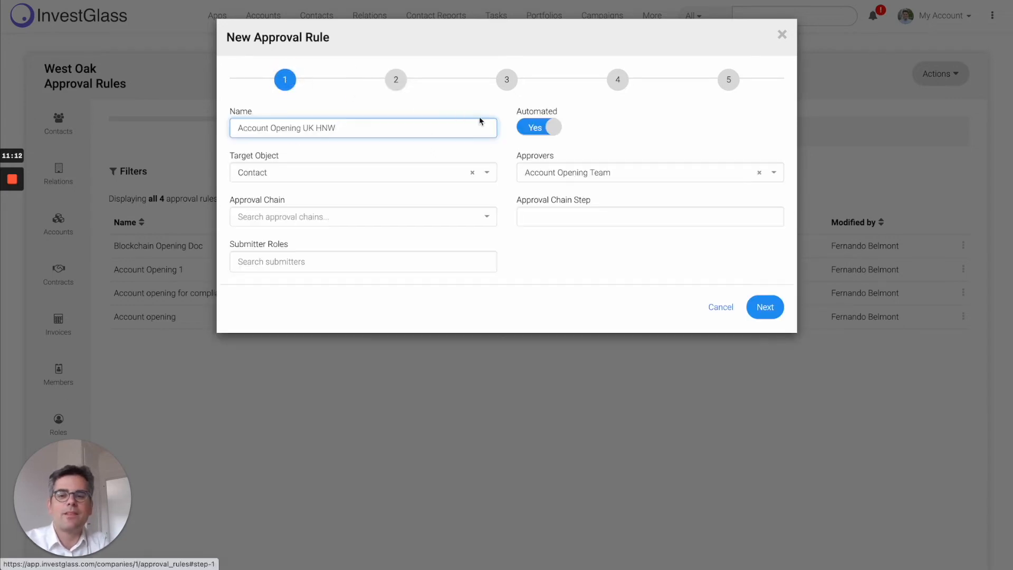
{"action": "left_click", "coordinate": [396, 79]}
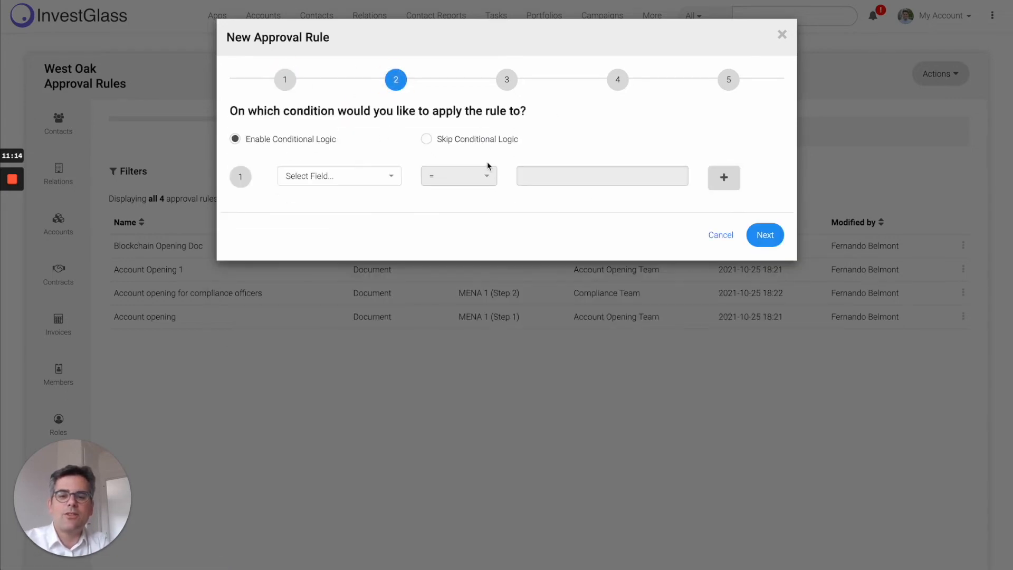
{"action": "left_click", "coordinate": [468, 140]}
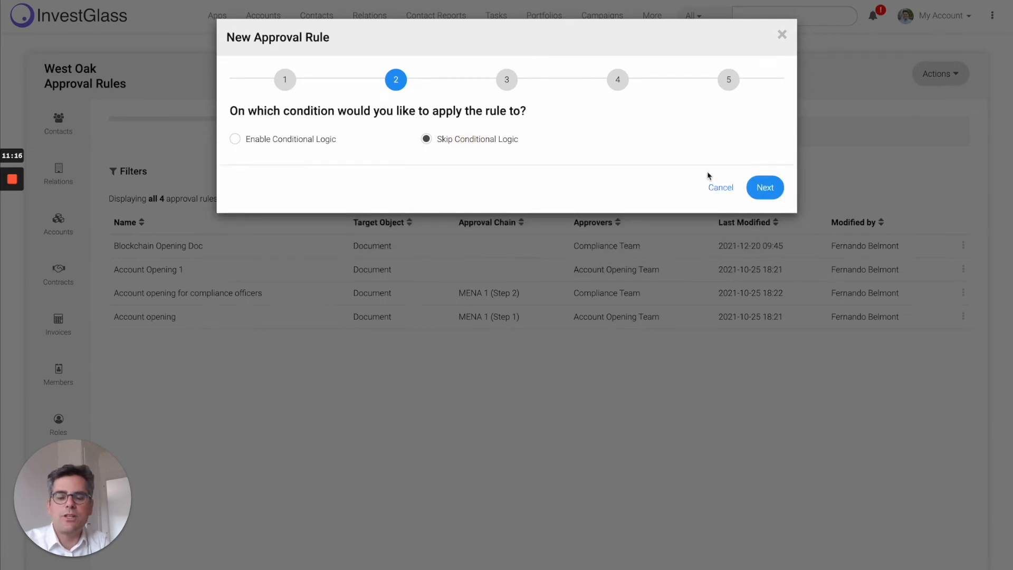
{"action": "left_click", "coordinate": [765, 188]}
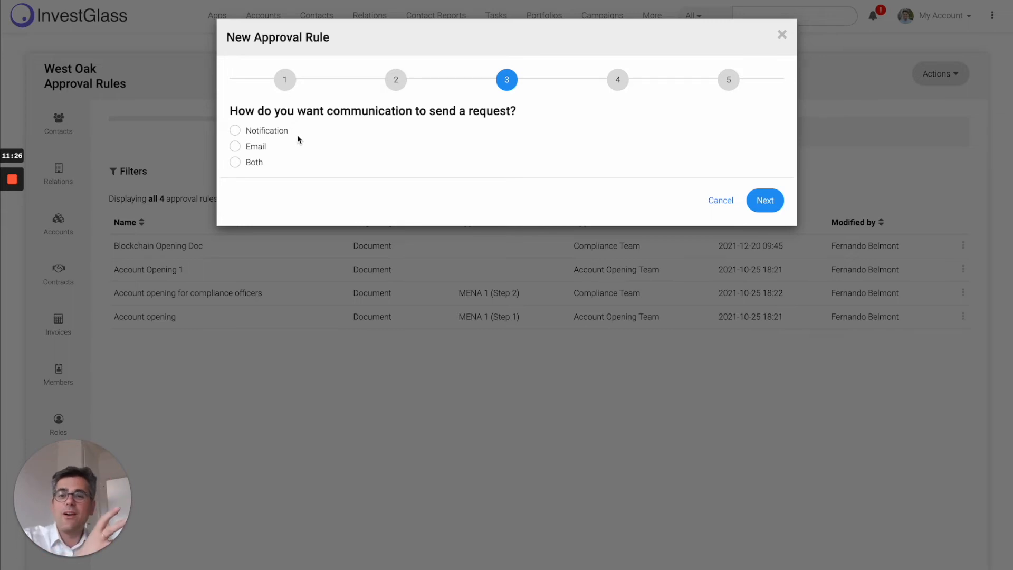
- Try Email and its request templates for the approval request, and choose Notification as the communication instead
{"action": "left_click", "coordinate": [244, 147]}
{"action": "left_click", "coordinate": [256, 198]}
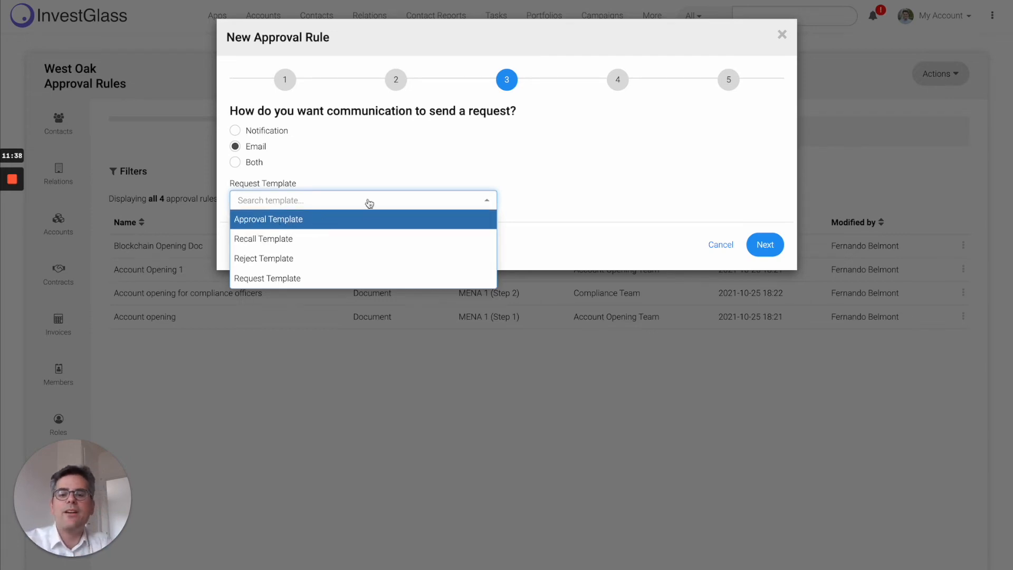
{"action": "left_click", "coordinate": [389, 144]}
{"action": "left_click", "coordinate": [258, 130]}
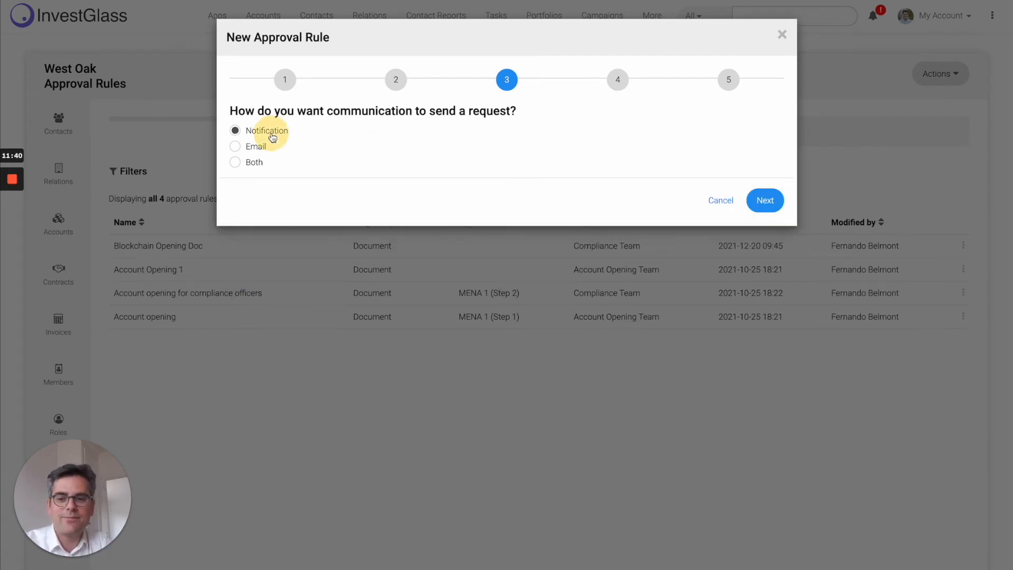
{"action": "left_click", "coordinate": [618, 80]}
{"action": "left_click", "coordinate": [766, 201]}
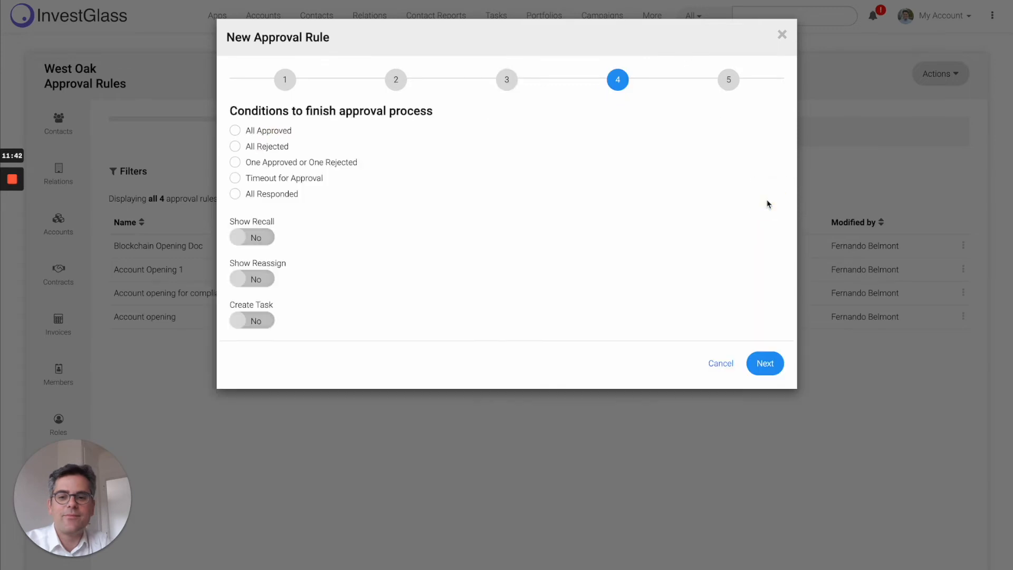
- Try All Approved and All Rejected as the finishing condition, and choose One Approved or One Rejected
{"action": "left_click", "coordinate": [235, 131]}
{"action": "left_click", "coordinate": [235, 146]}
{"action": "left_click", "coordinate": [235, 162]}
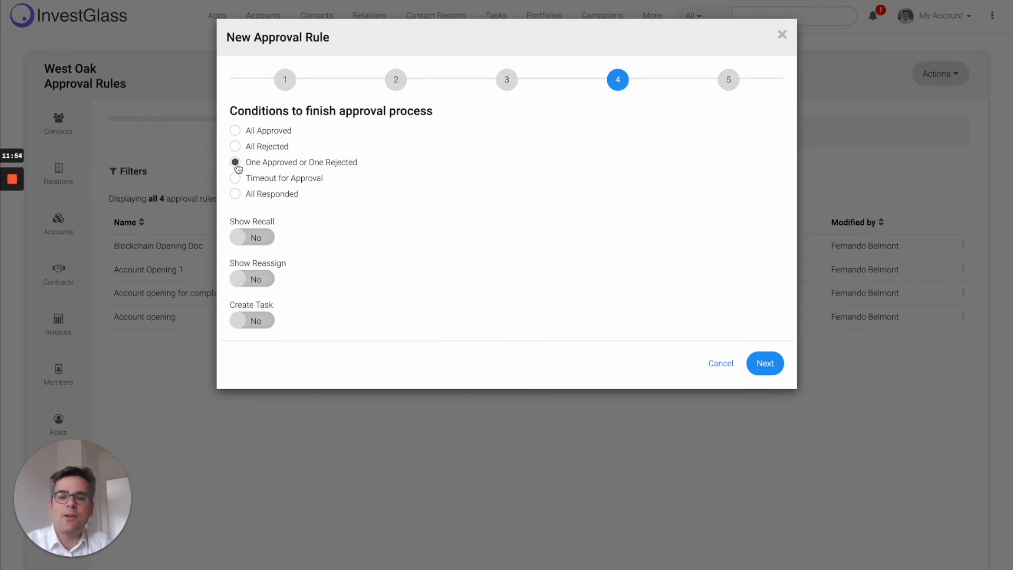
{"action": "left_click", "coordinate": [235, 131]}
{"action": "left_click", "coordinate": [234, 146]}
{"action": "left_click", "coordinate": [236, 162]}
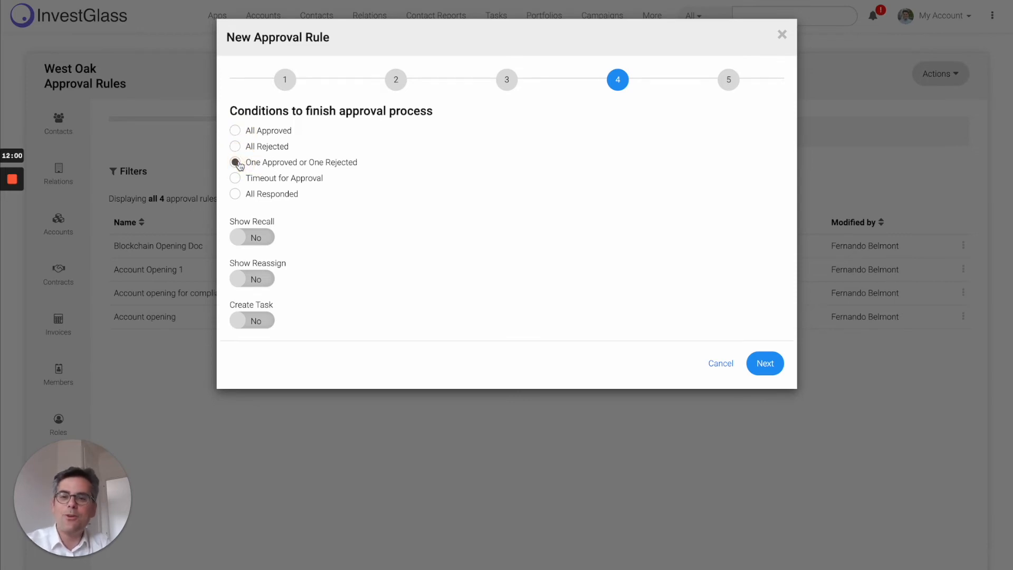
- Try Timeout for Approval, choose All Responded as the finishing condition, and enable Show Recall, Show Reassign and Create Task
{"action": "left_click", "coordinate": [235, 180]}
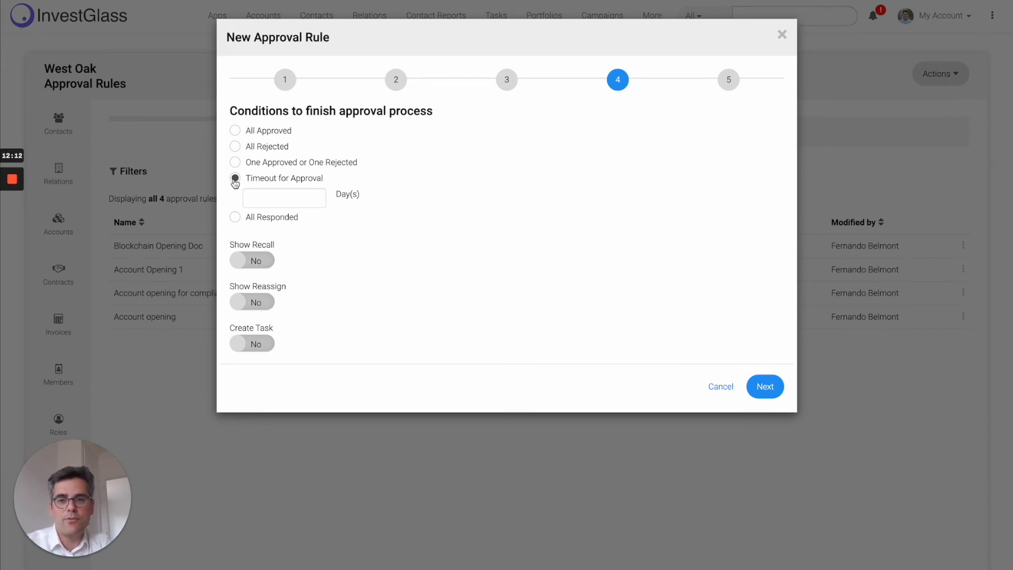
{"action": "left_click", "coordinate": [235, 217]}
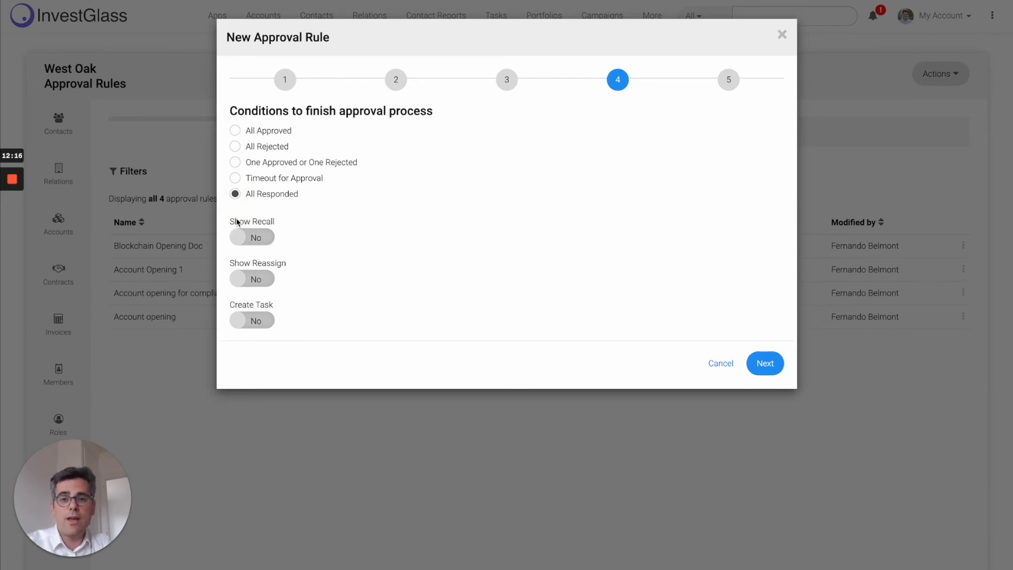
{"action": "left_click", "coordinate": [238, 235]}
{"action": "left_click", "coordinate": [252, 272]}
{"action": "left_click", "coordinate": [252, 321]}
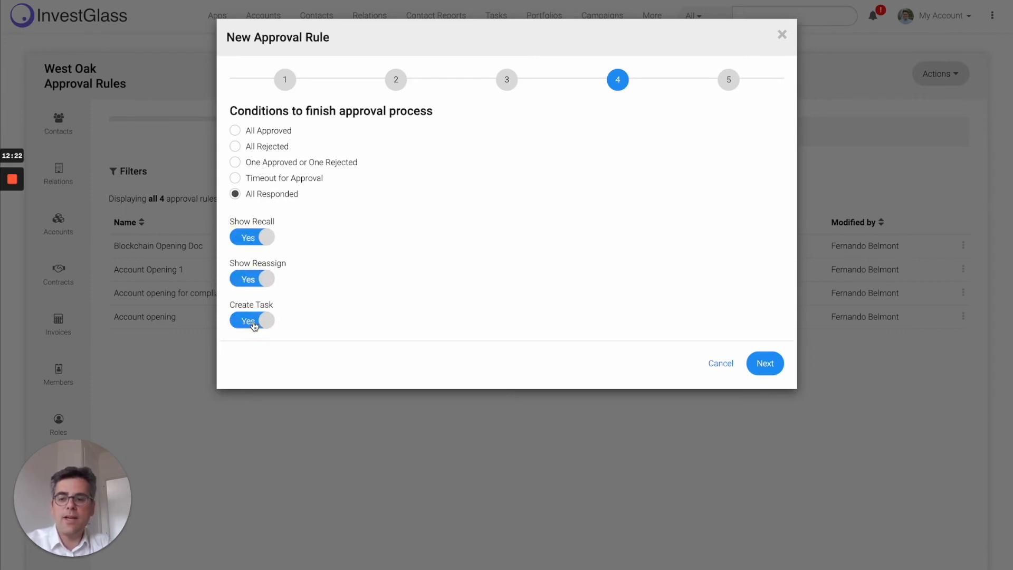
{"action": "left_click", "coordinate": [264, 279]}
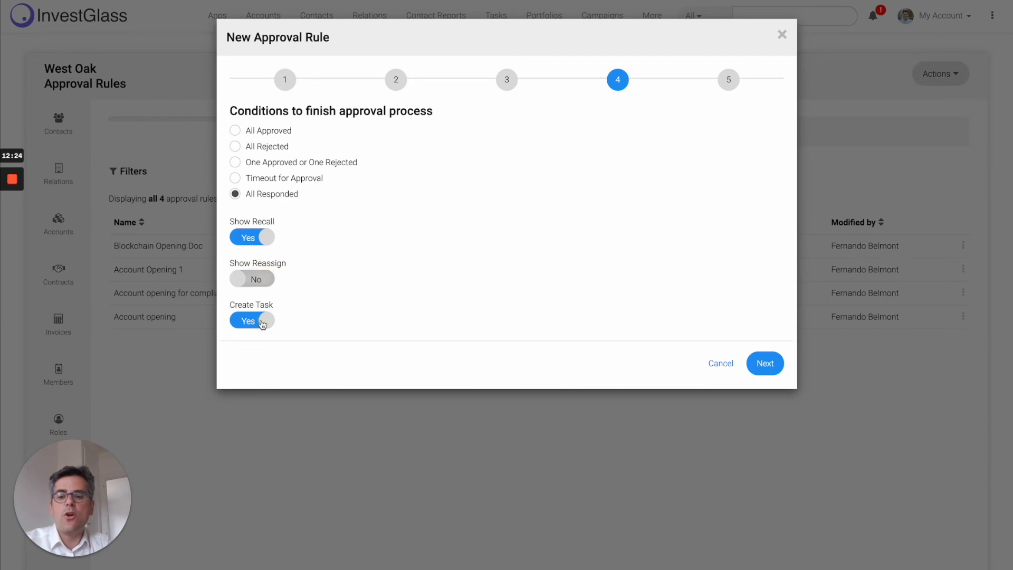
{"action": "left_click", "coordinate": [261, 322]}
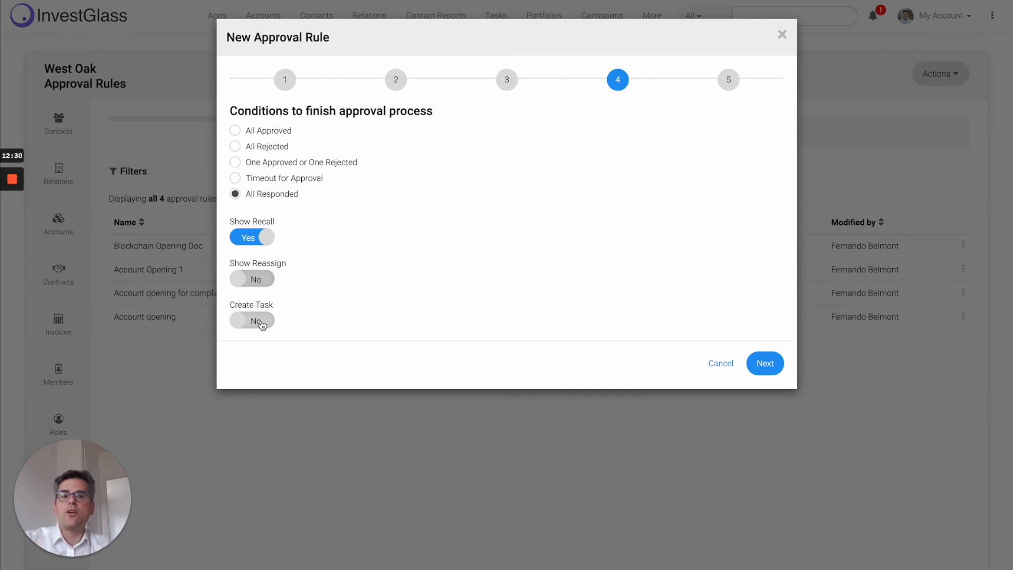
{"action": "left_click", "coordinate": [264, 279]}
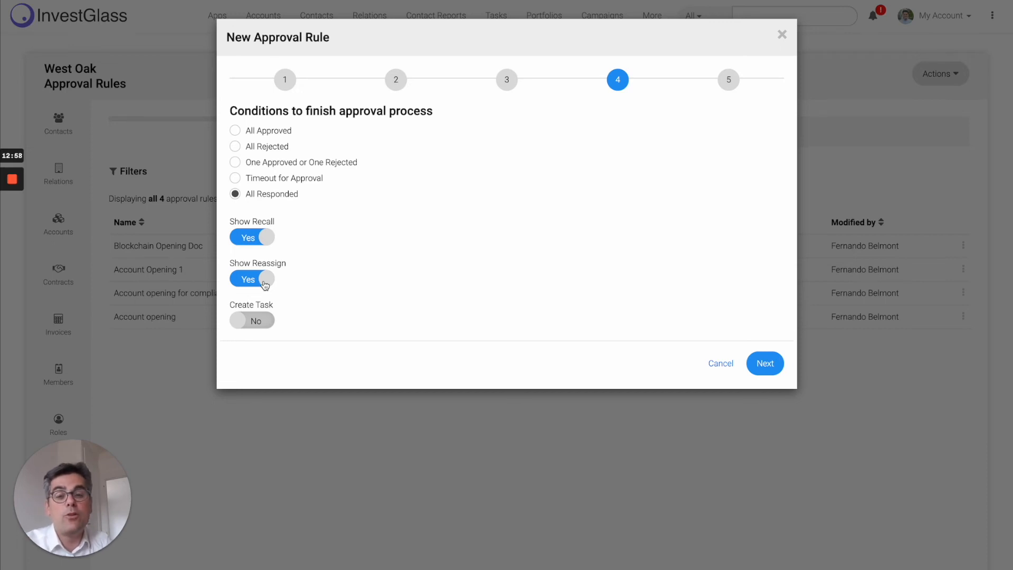
{"action": "left_click", "coordinate": [266, 318]}
{"action": "left_click", "coordinate": [765, 363]}
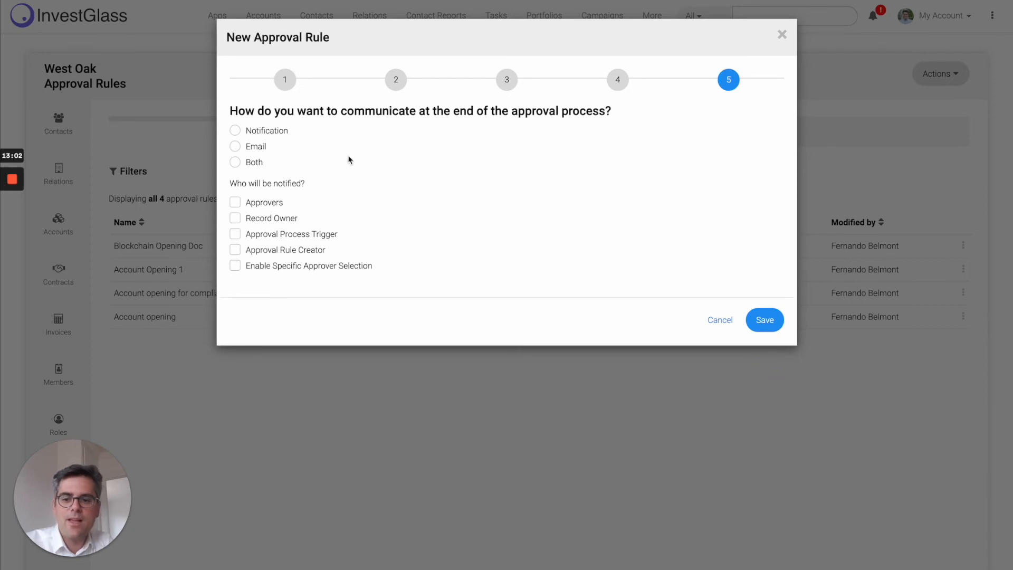
- Try Notification and choose Email as the end-of-process communication, with Approvers and Approval Rule Creator as the notified parties
{"action": "left_click", "coordinate": [257, 136]}
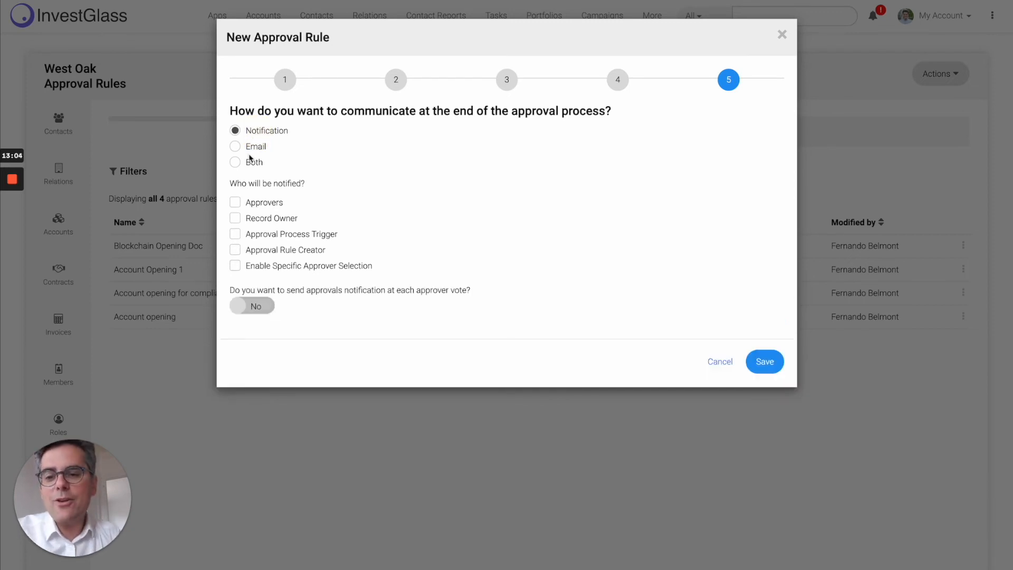
{"action": "left_click", "coordinate": [246, 151]}
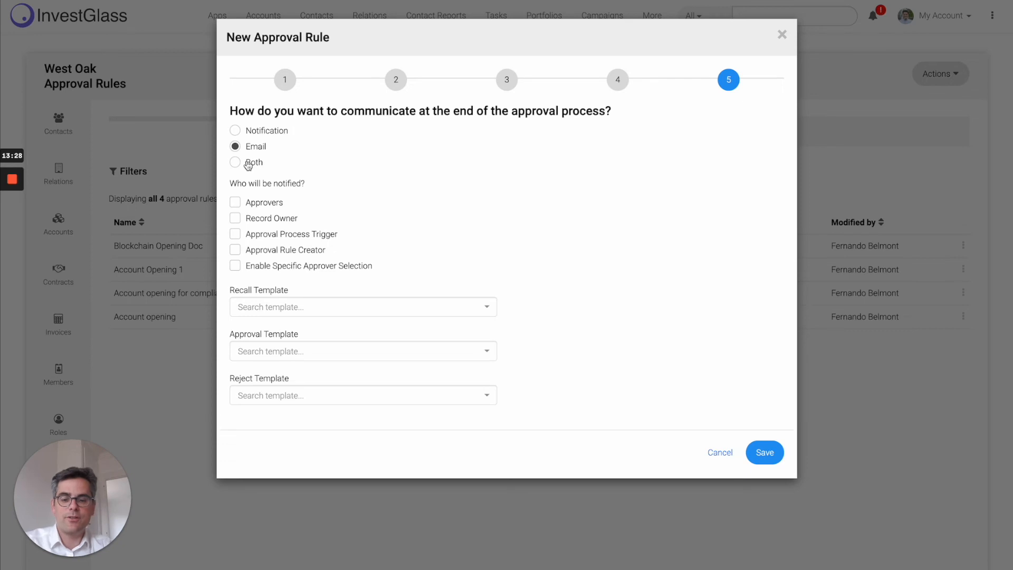
{"action": "left_click", "coordinate": [237, 208]}
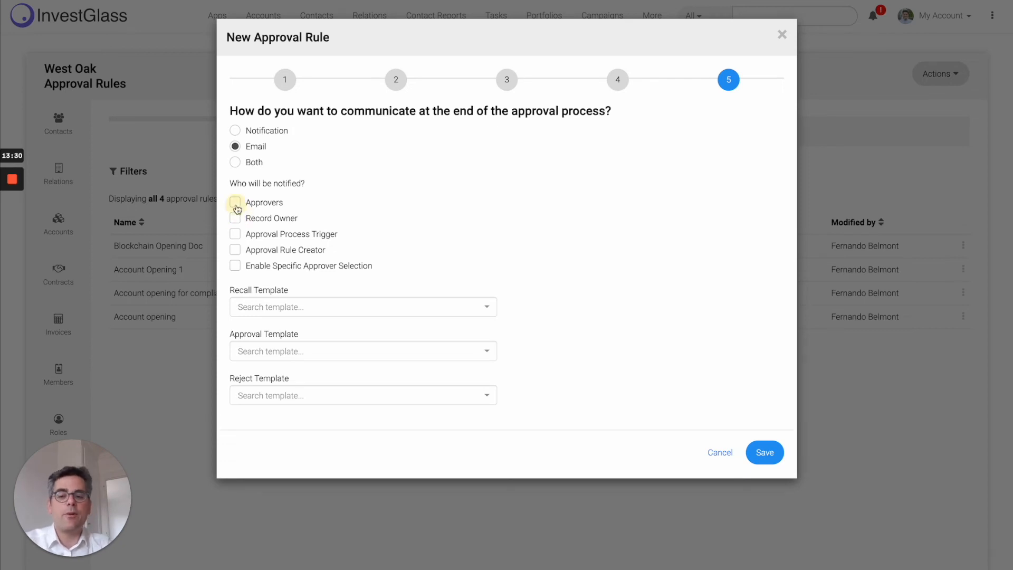
{"action": "left_click", "coordinate": [236, 251]}
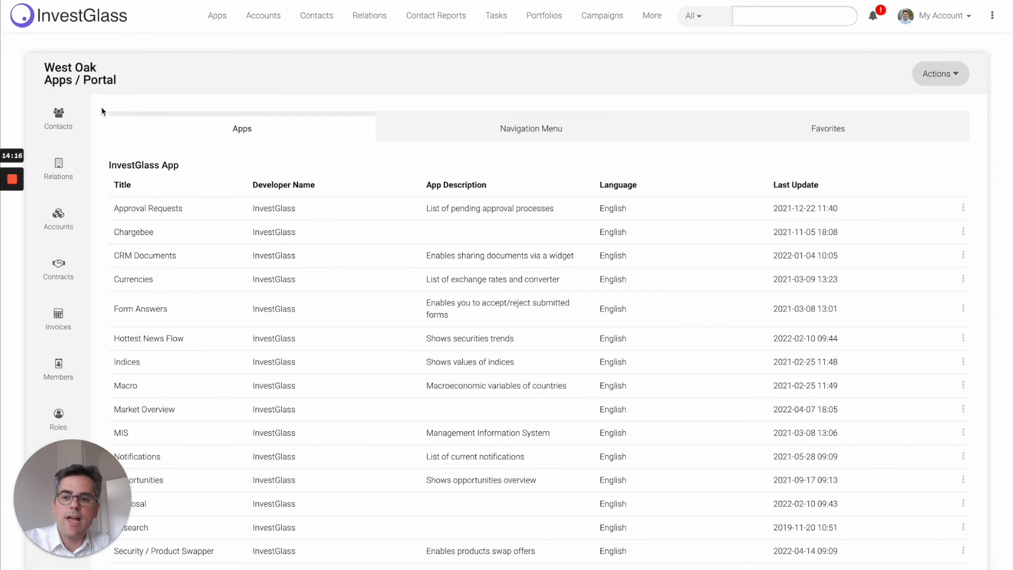
- Open the widget settings of the Travel Request app in the InvestGlass App list
{"action": "scroll", "coordinate": [109, 111], "scroll_direction": "down", "scroll_amount": 8}
{"action": "left_click_drag", "start_coordinate": [107, 255], "coordinate": [199, 259]}
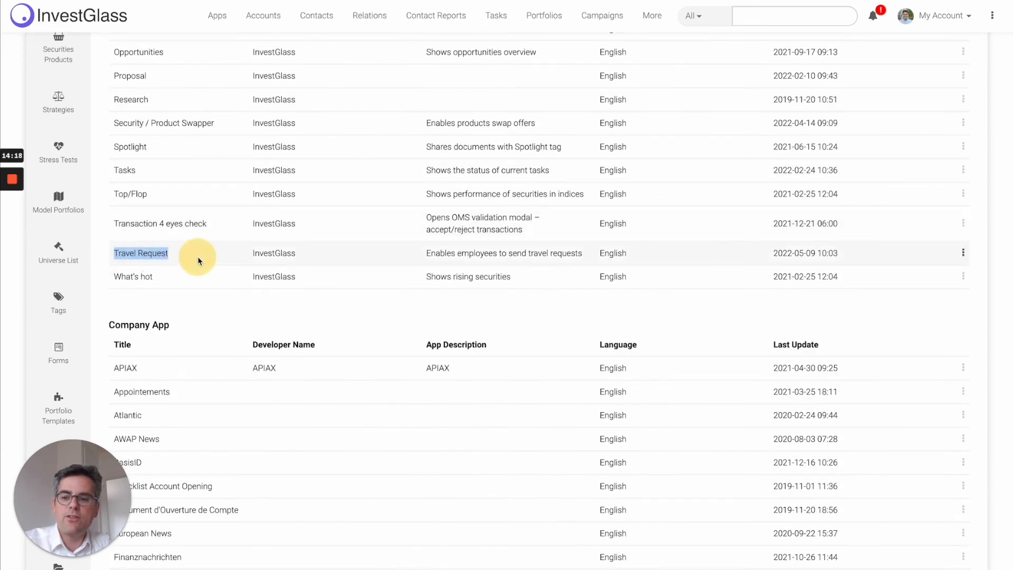
{"action": "left_click", "coordinate": [963, 253]}
{"action": "left_click", "coordinate": [944, 275]}
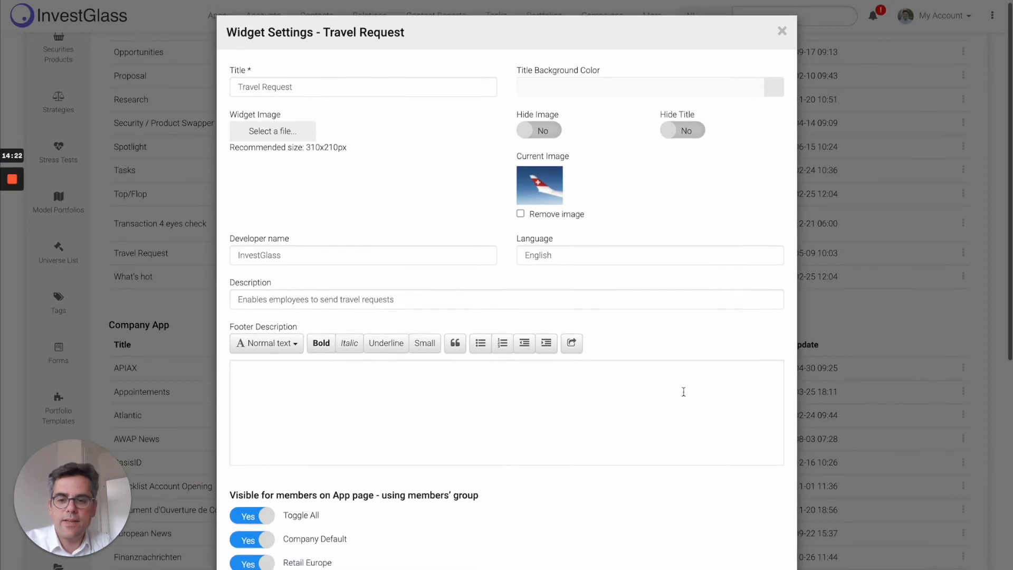
- Try limiting the app's member visibility to Company Default, Retail Europe and Middle East HNW, and toggle all groups again
{"action": "scroll", "coordinate": [684, 392], "scroll_direction": "down", "scroll_amount": 6}
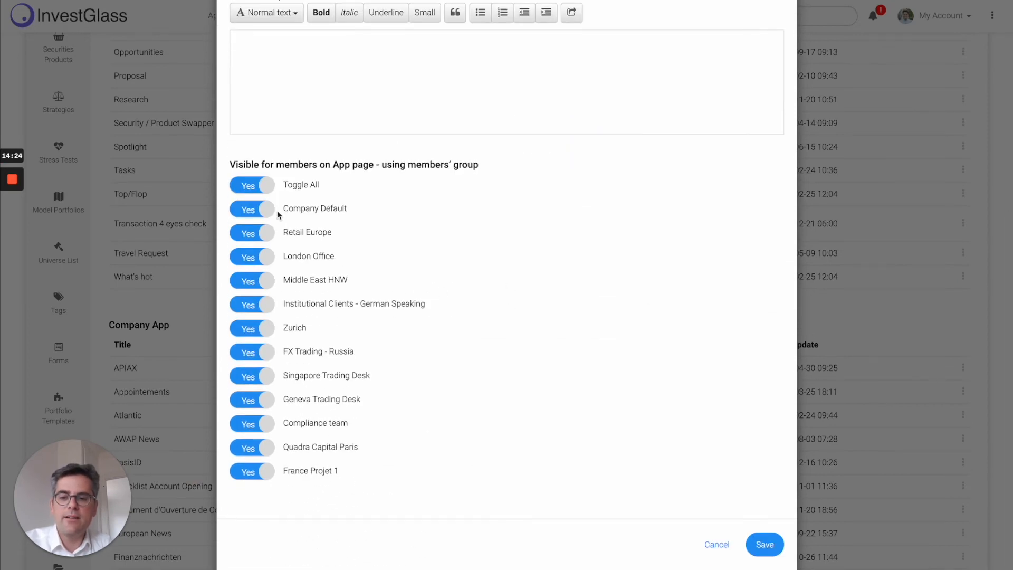
{"action": "left_click", "coordinate": [257, 185]}
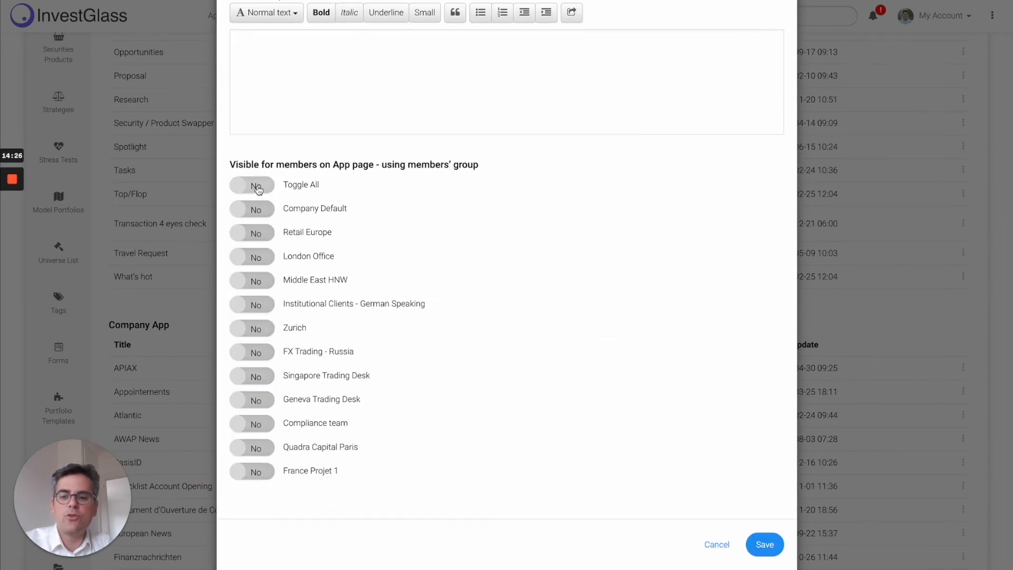
{"action": "left_click", "coordinate": [259, 188]}
{"action": "left_click", "coordinate": [259, 191]}
{"action": "left_click", "coordinate": [259, 209]}
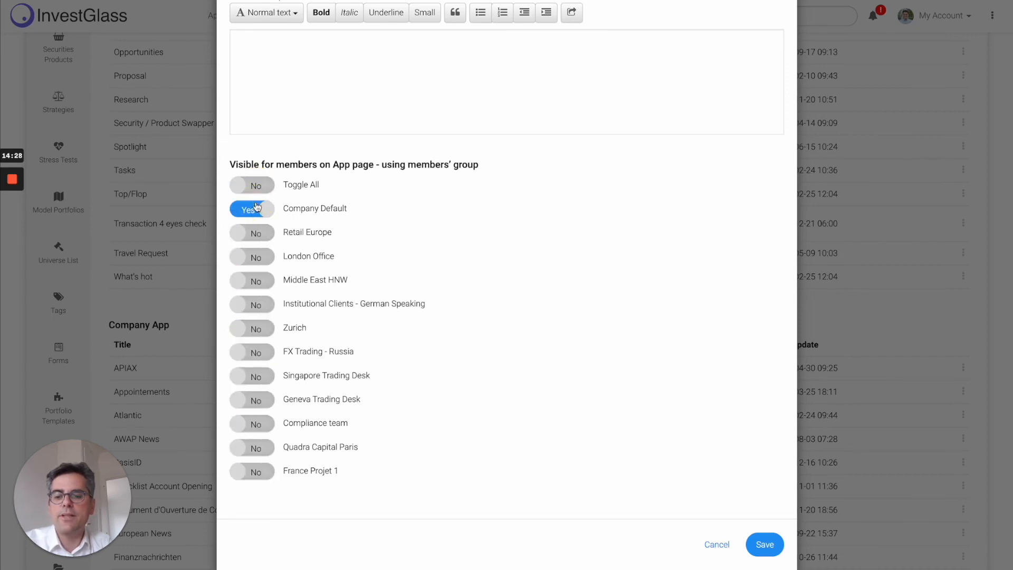
{"action": "left_click", "coordinate": [257, 233]}
{"action": "left_click", "coordinate": [256, 281]}
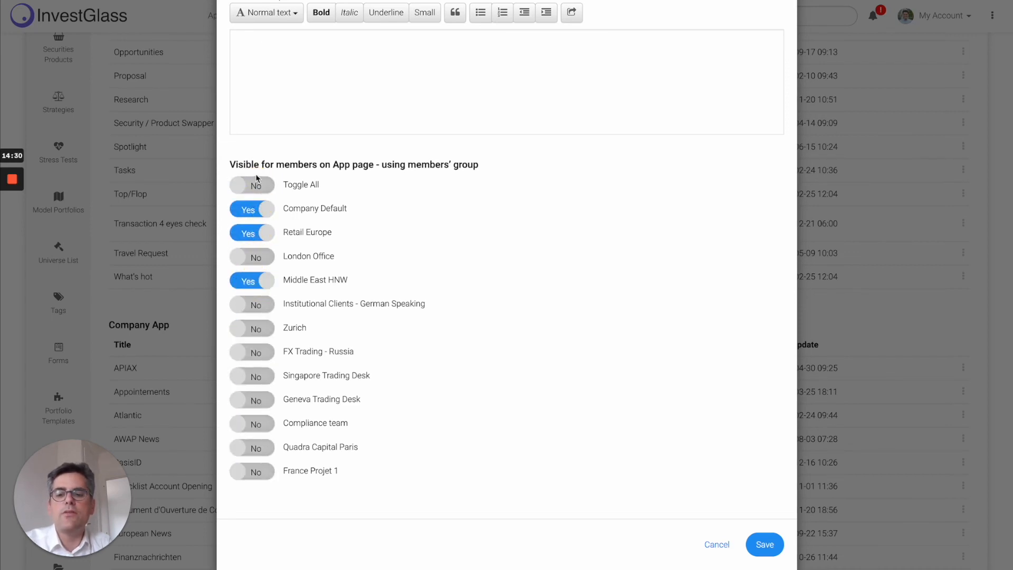
{"action": "left_click", "coordinate": [257, 191]}
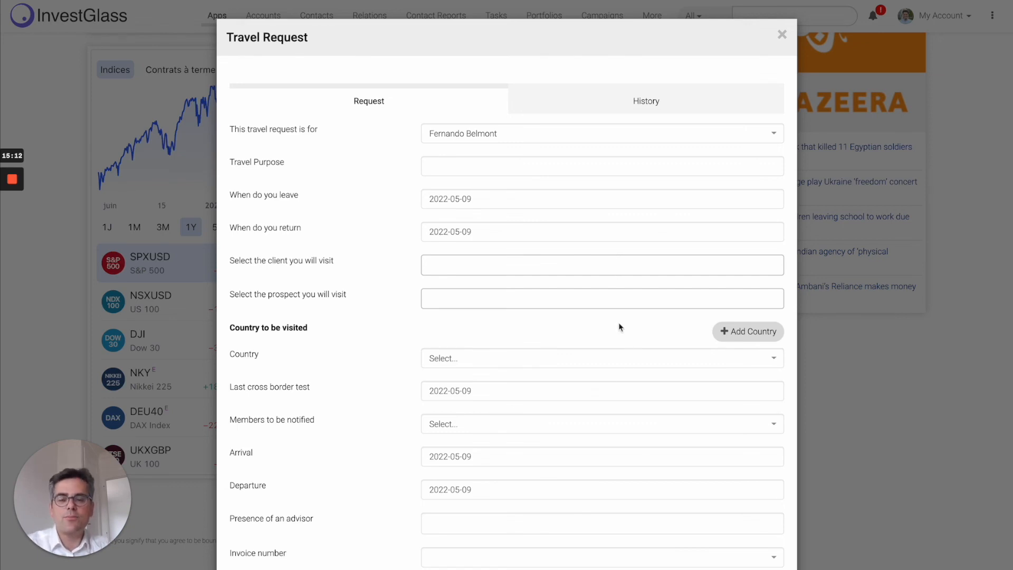
- Review the Travel Request form's fields and its Submit Approval to options, and check the Travel Request Answers list
{"action": "scroll", "coordinate": [600, 414], "scroll_direction": "down", "scroll_amount": 3}
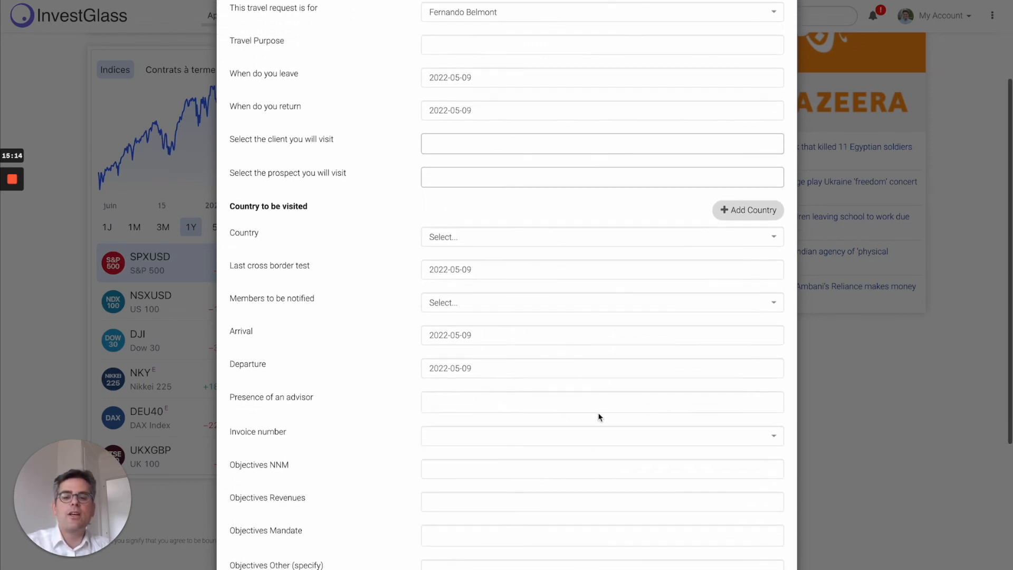
{"action": "scroll", "coordinate": [599, 417], "scroll_direction": "down", "scroll_amount": 2}
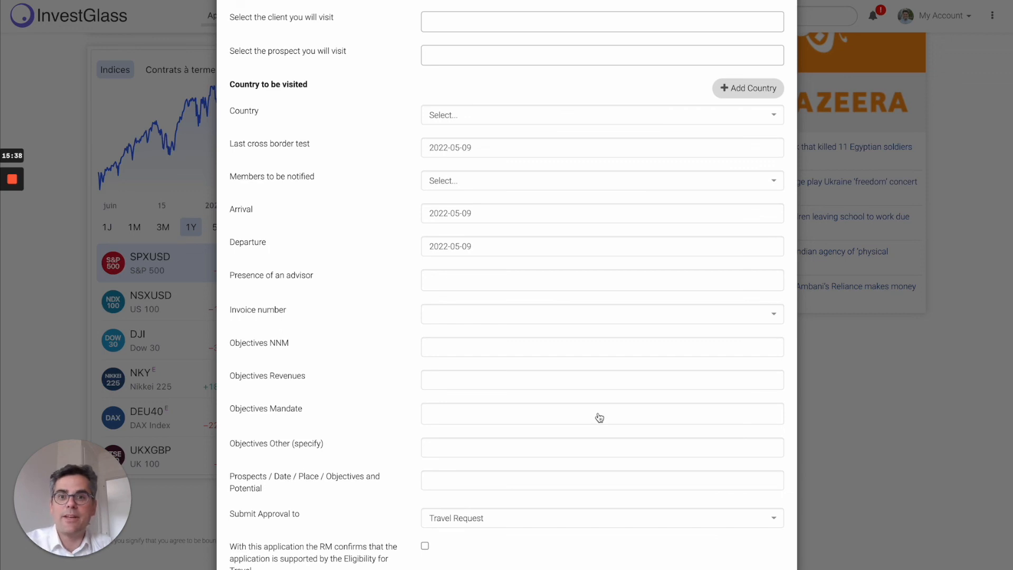
{"action": "scroll", "coordinate": [600, 417], "scroll_direction": "down", "scroll_amount": 2}
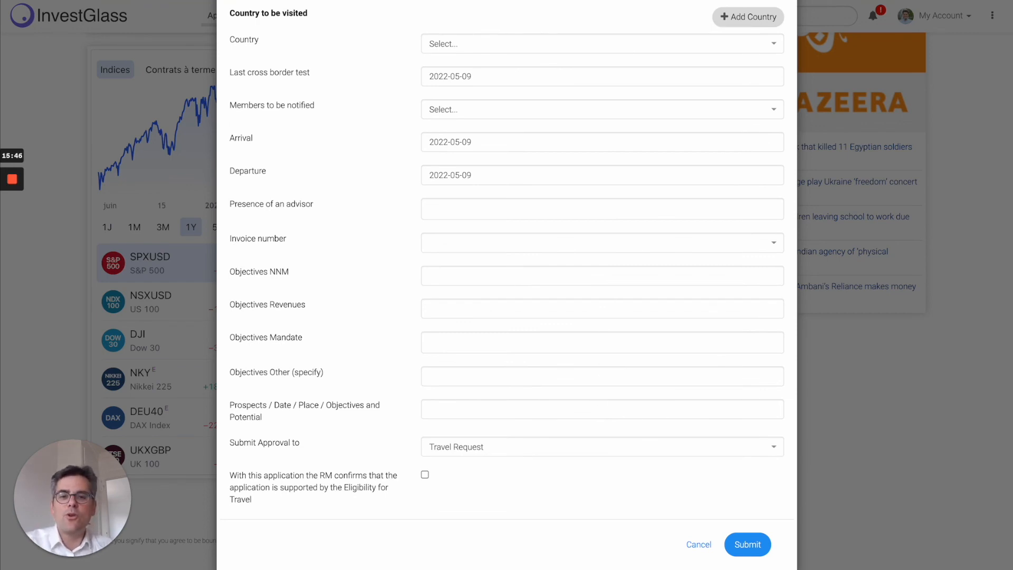
{"action": "left_click", "coordinate": [444, 455]}
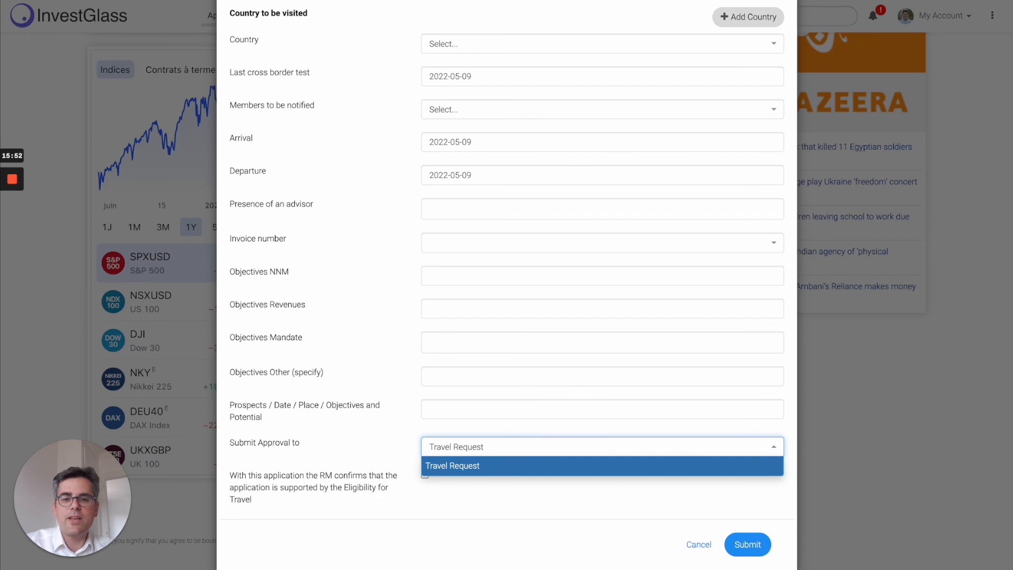
{"action": "key", "text": "ctrl+Tab"}
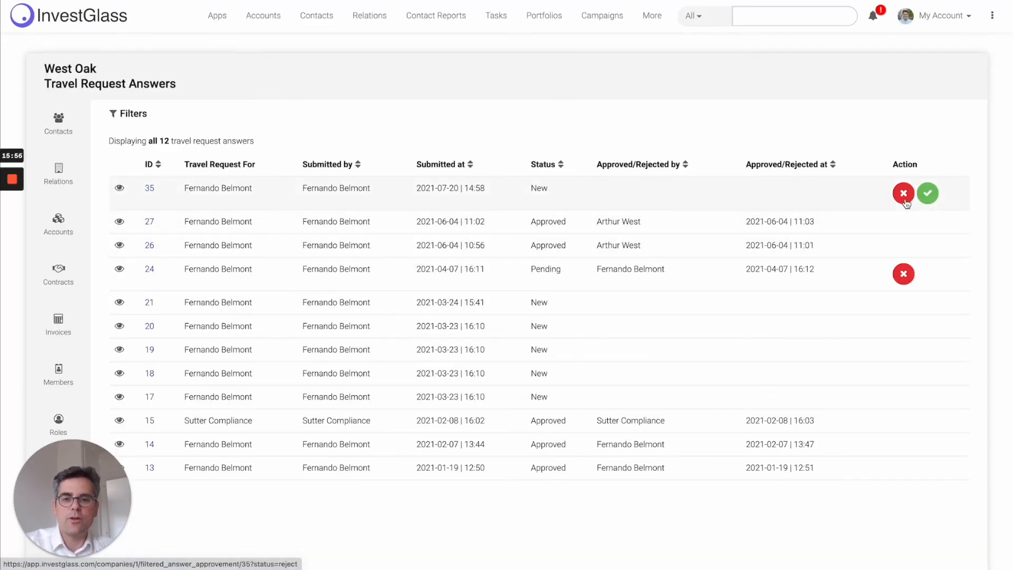
{"action": "key", "text": "ctrl+Tab"}
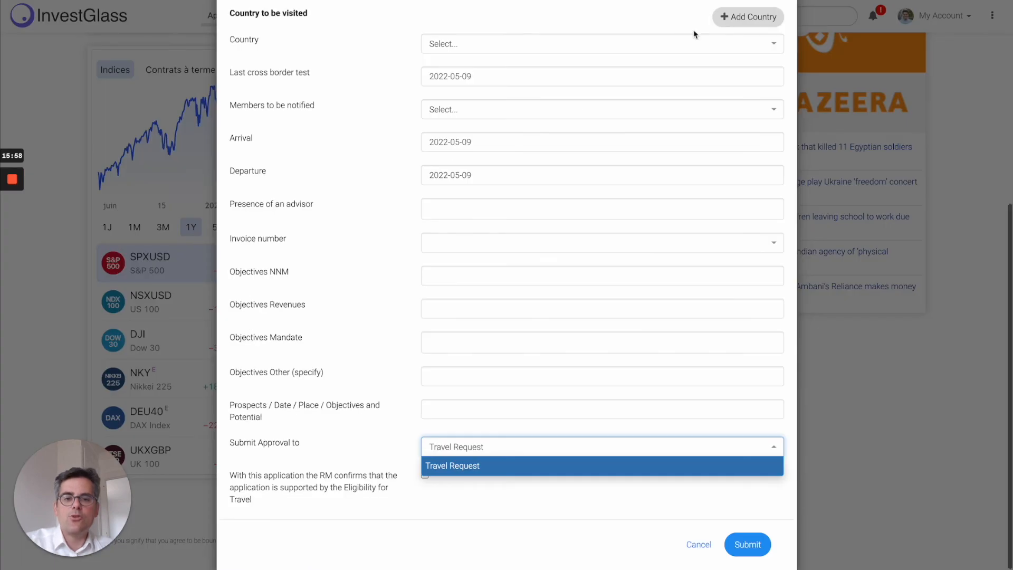
- View the travel request history, and switch to the Travel Request settings of the member being edited
{"action": "left_click", "coordinate": [339, 98]}
{"action": "scroll", "coordinate": [339, 98], "scroll_direction": "up", "scroll_amount": 6}
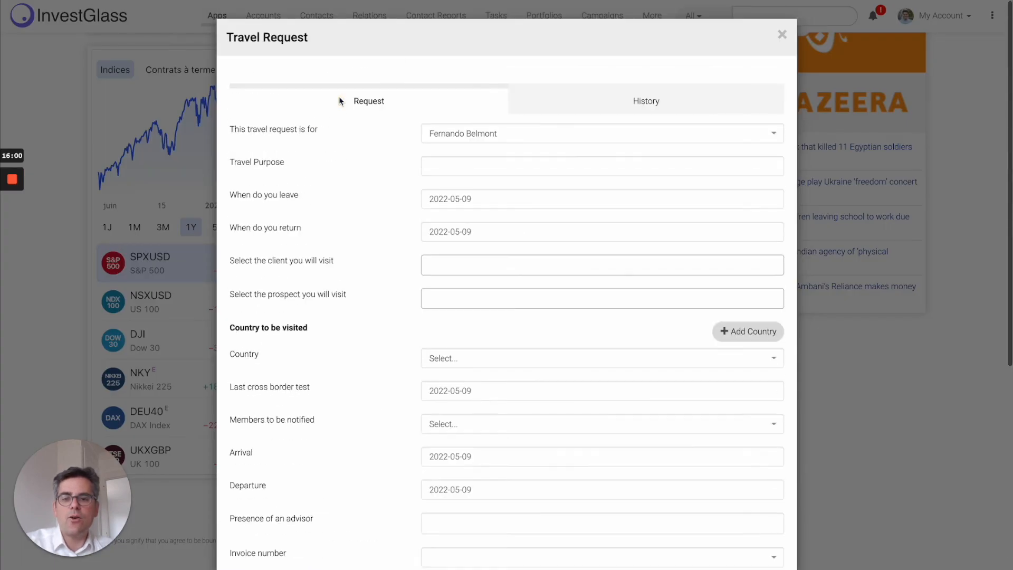
{"action": "left_click", "coordinate": [586, 110]}
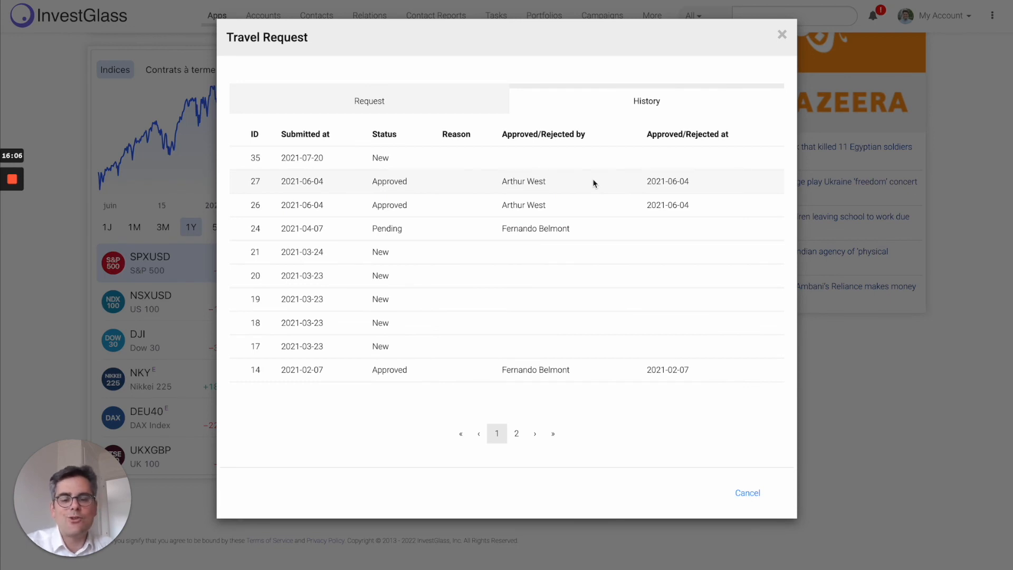
{"action": "key", "text": "ctrl+Tab"}
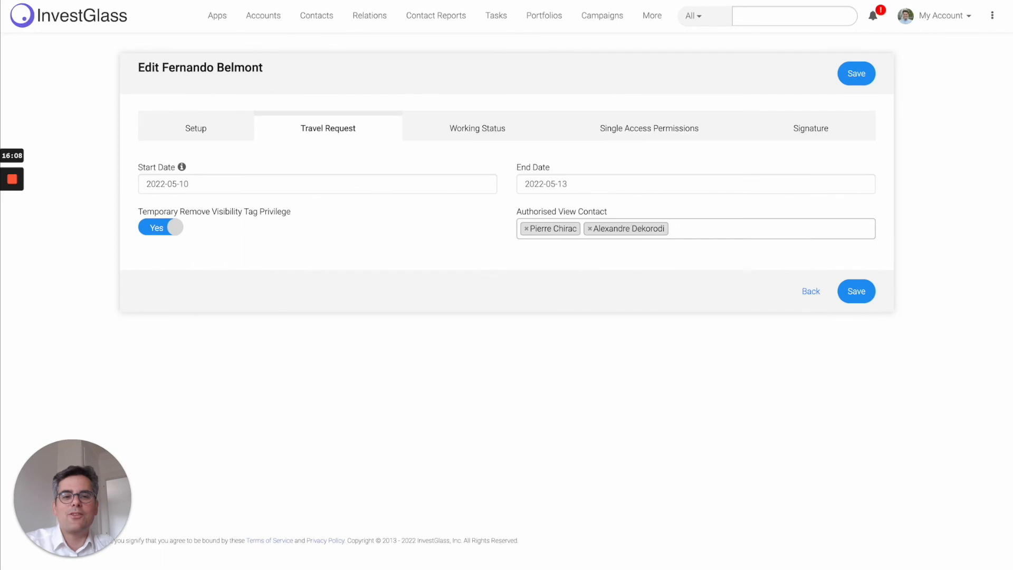